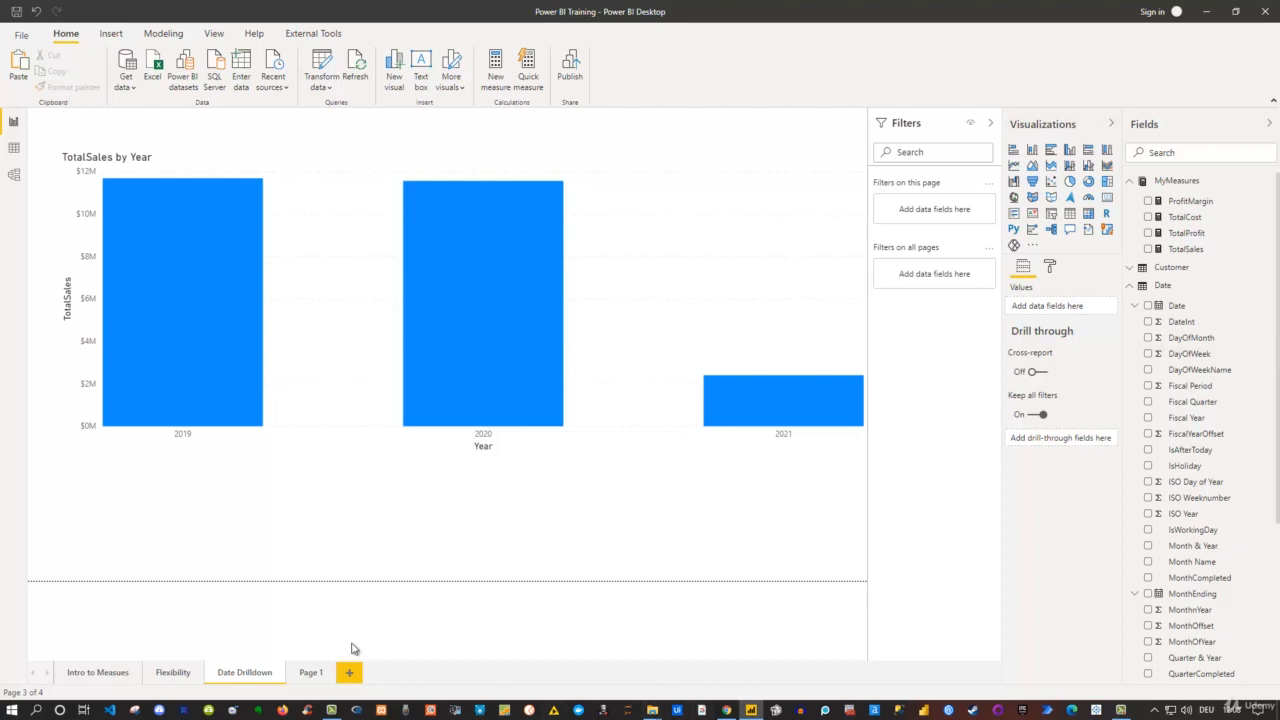
Add a table visual with the Date hierarchy to Page 1 and enlarge it to nearly the full page height.
left_click(311, 673)
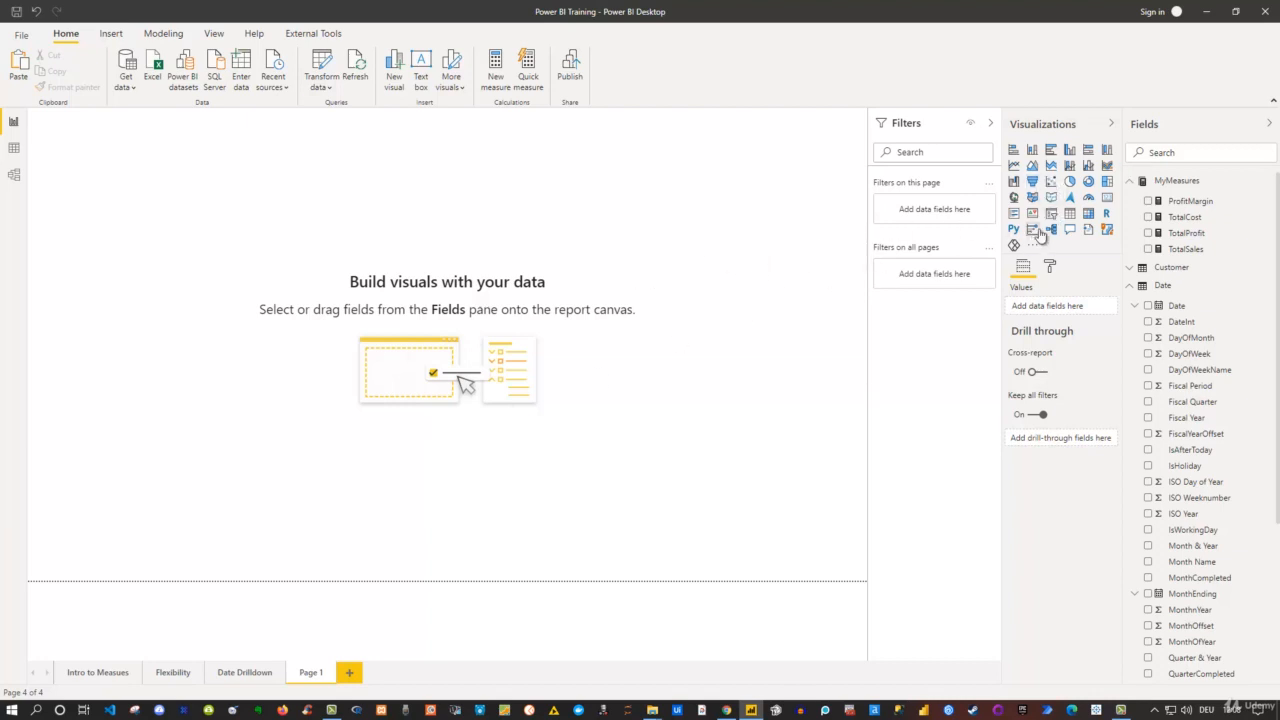
left_click(1070, 214)
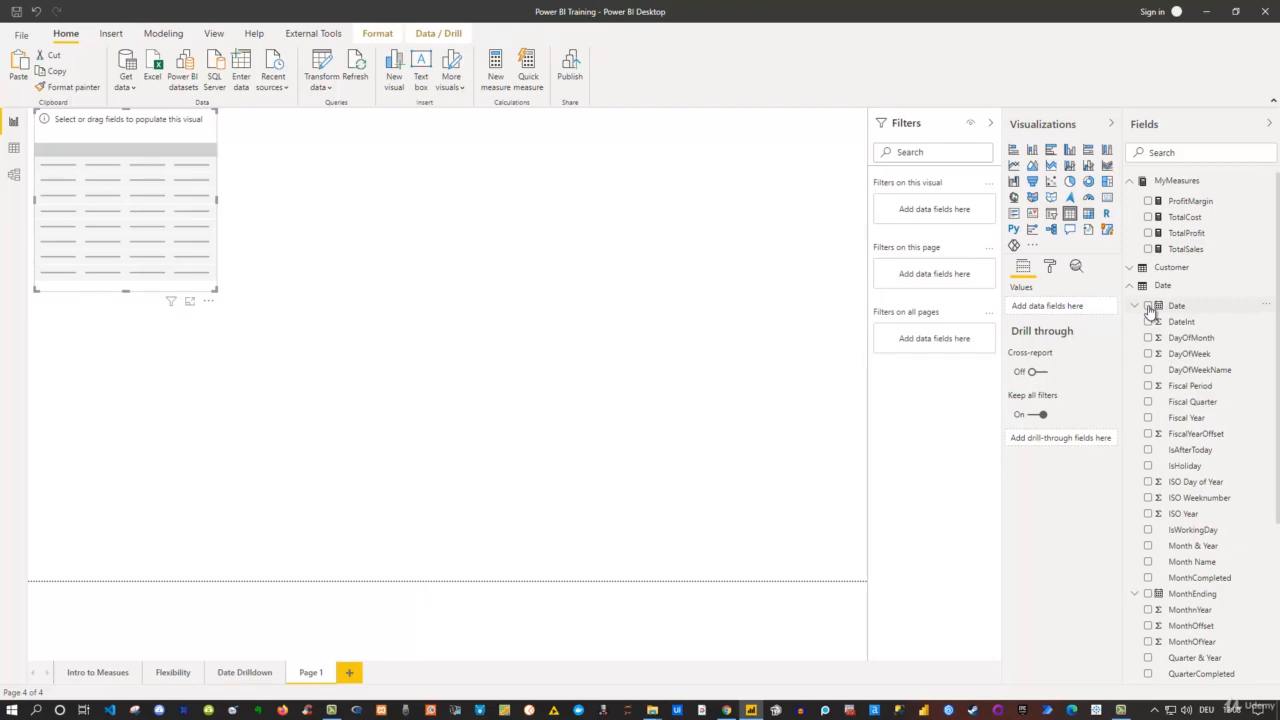
left_click(1149, 308)
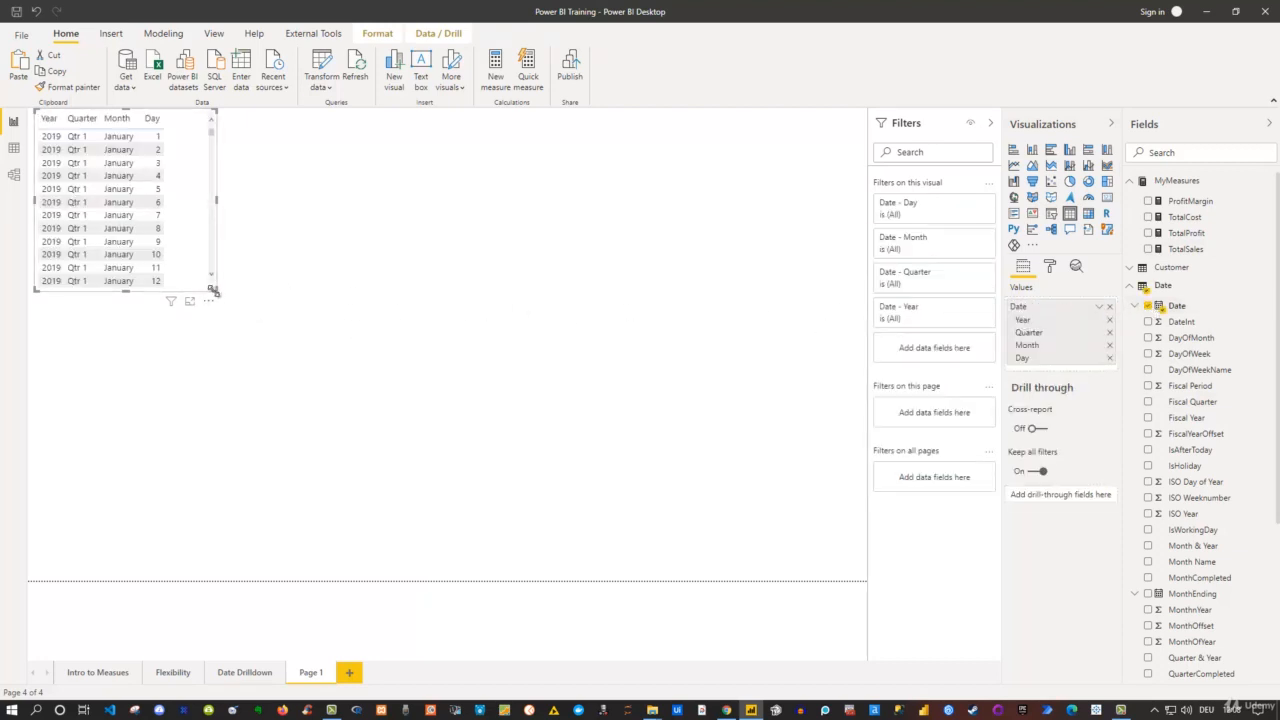
left_click_drag(212, 290, 383, 578)
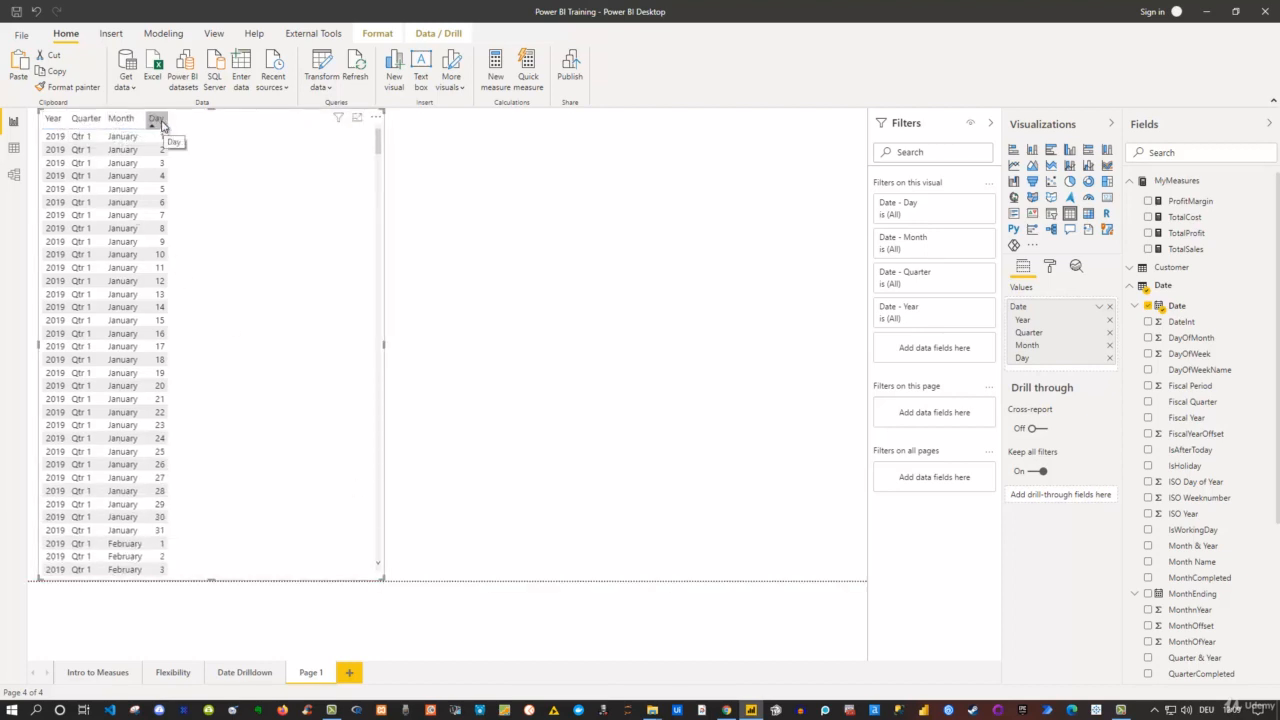
Set the text size of the table's values to 15 pt.
left_click(1052, 268)
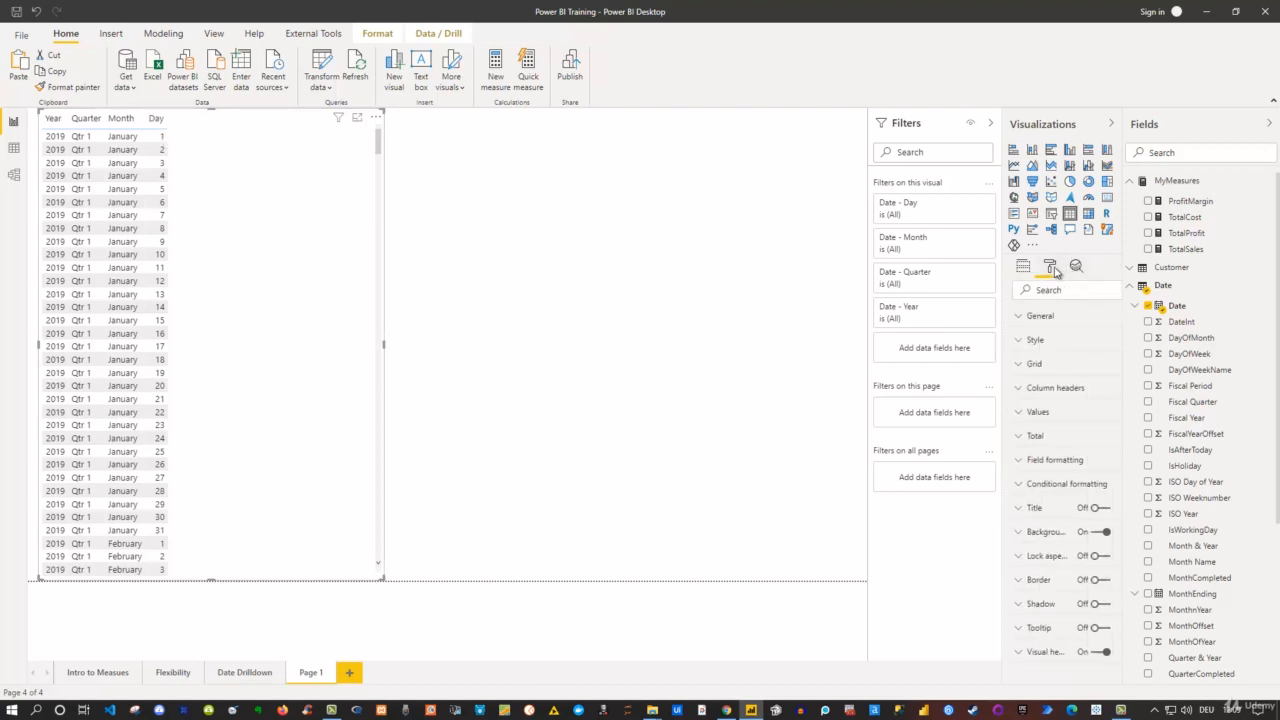
left_click(1023, 413)
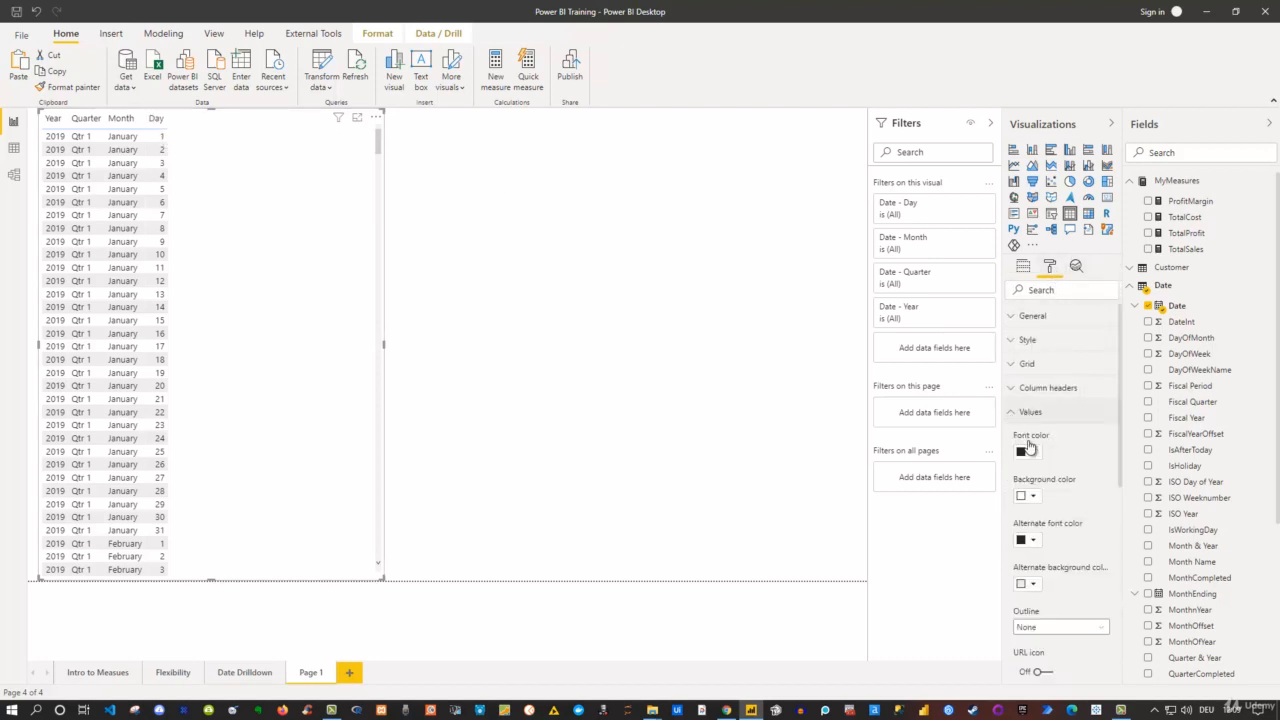
scroll(1050, 530, "down", 4)
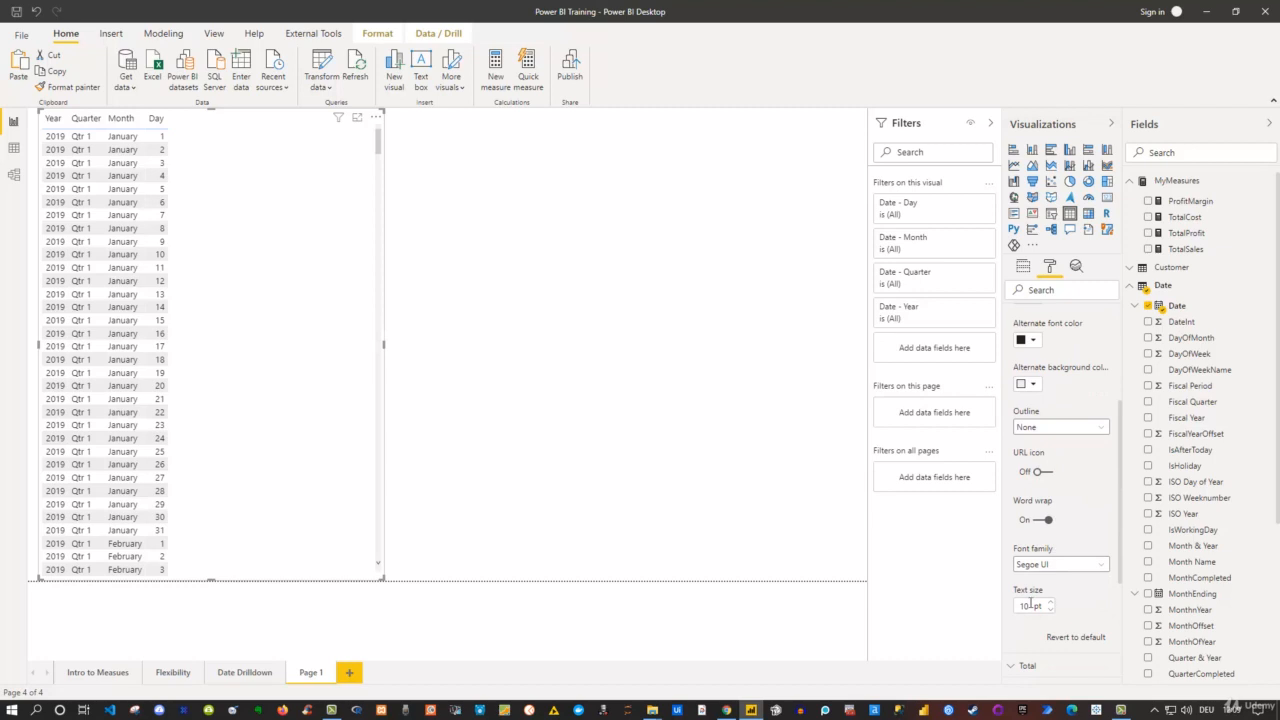
double_click(1030, 605)
type("15")
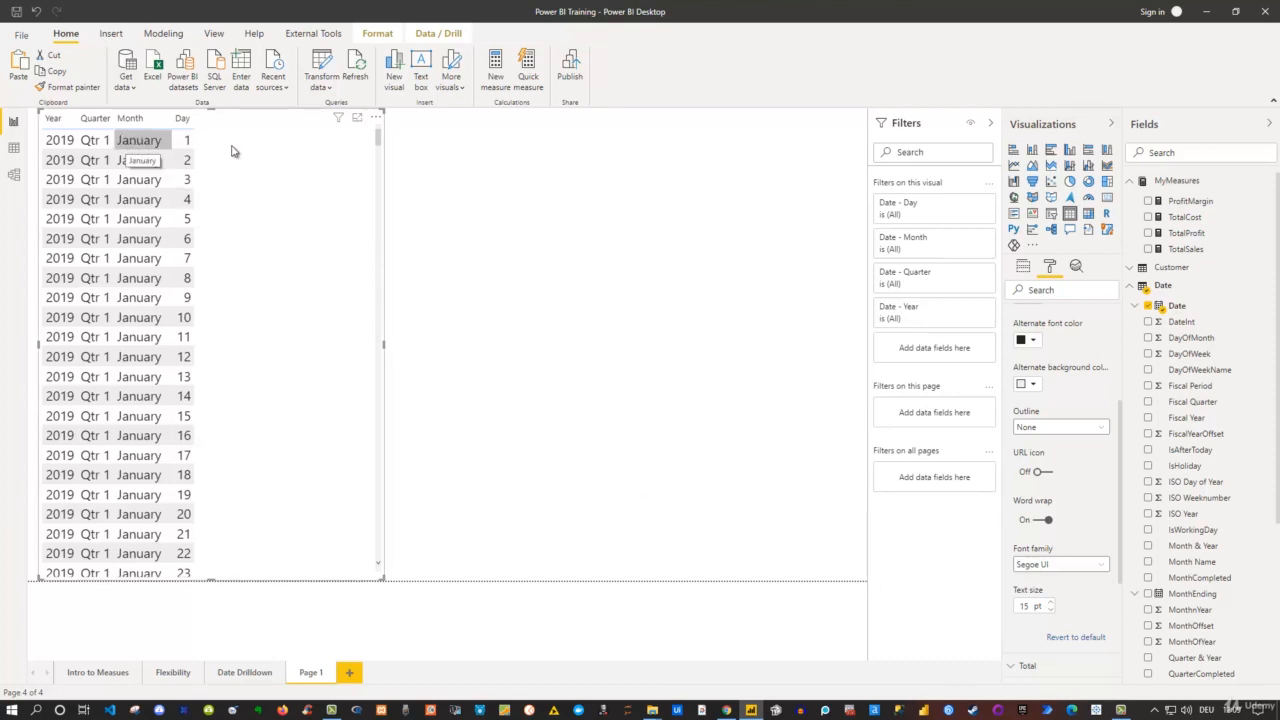
Remove the Day and Quarter levels from the table and add the TotalSales measure.
left_click(1023, 267)
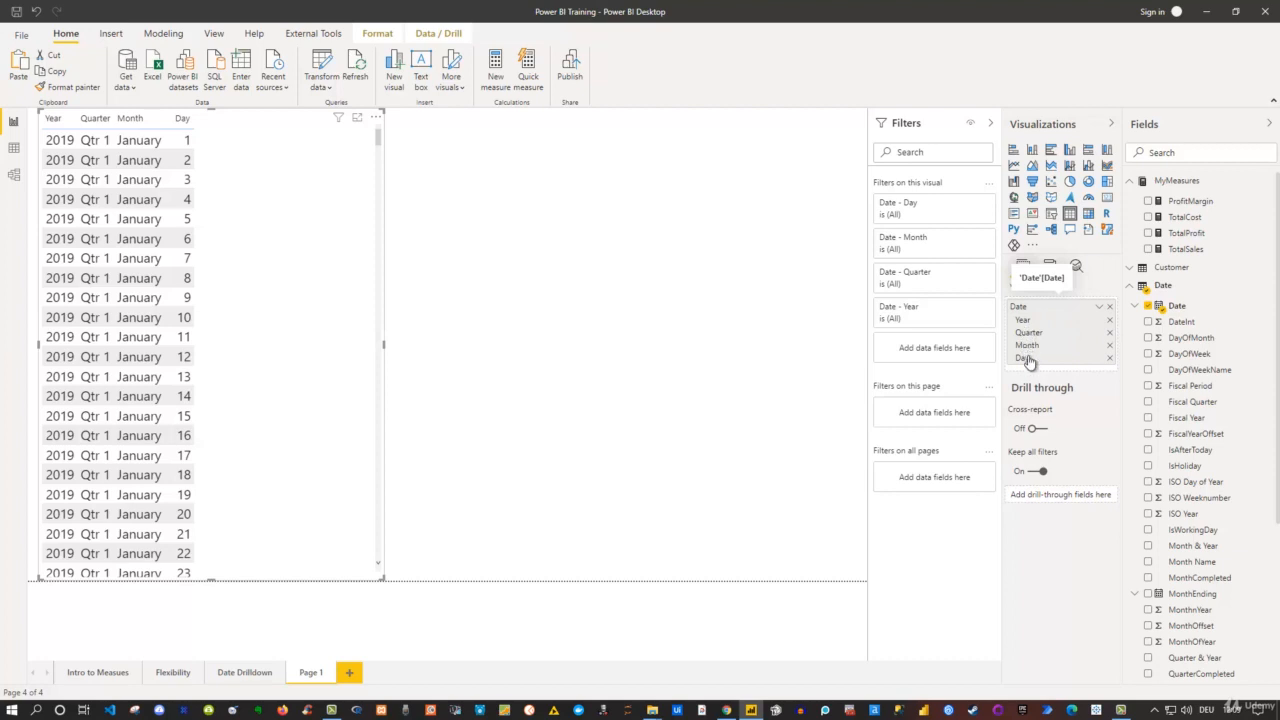
left_click(1110, 358)
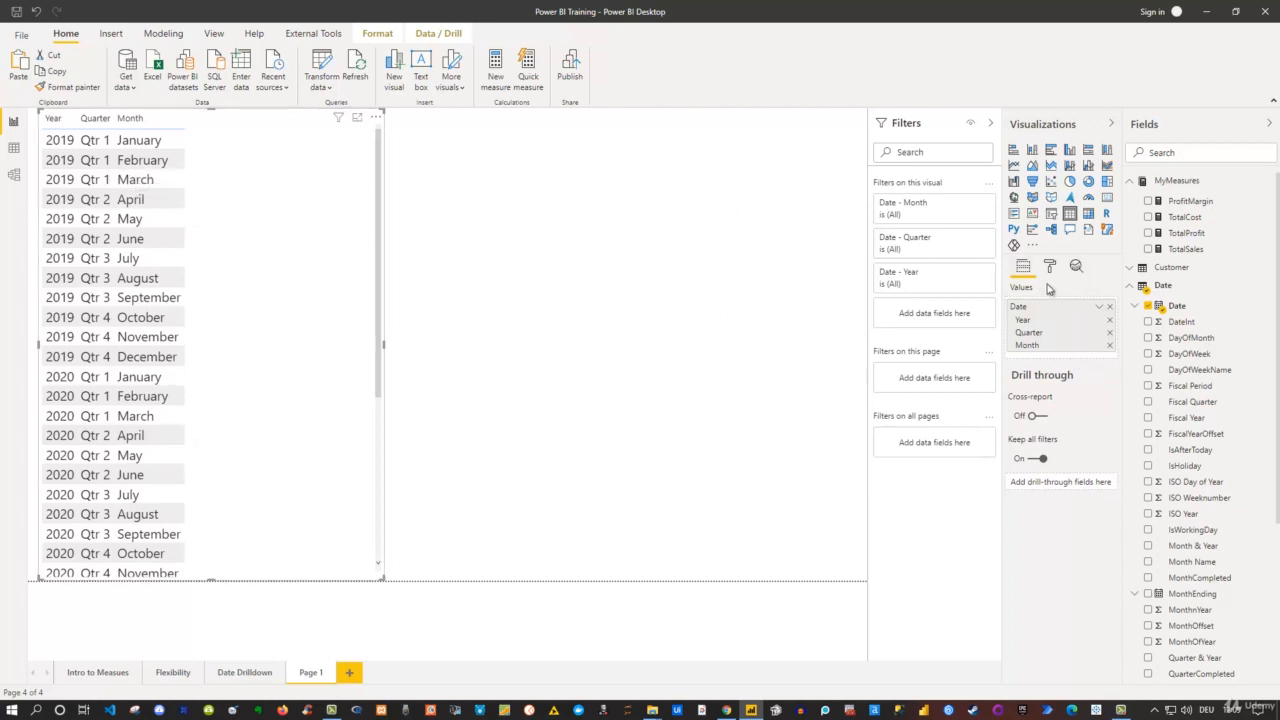
left_click(1110, 334)
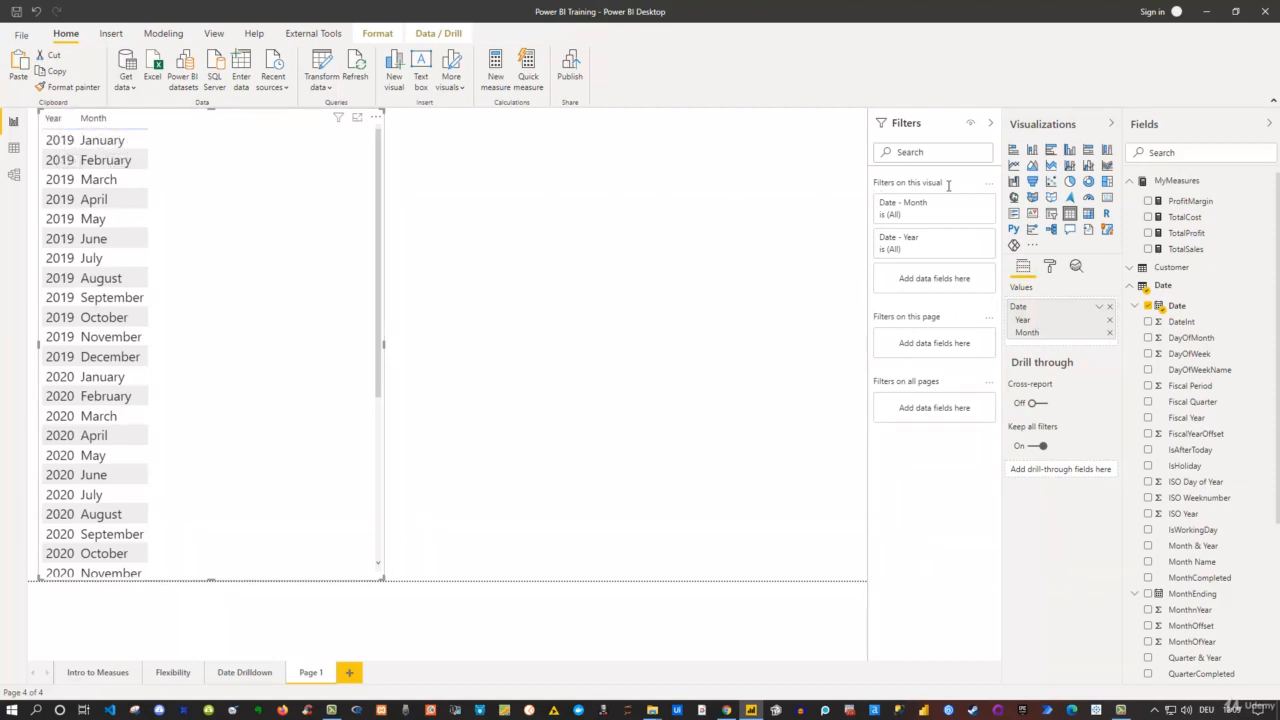
left_click(1148, 249)
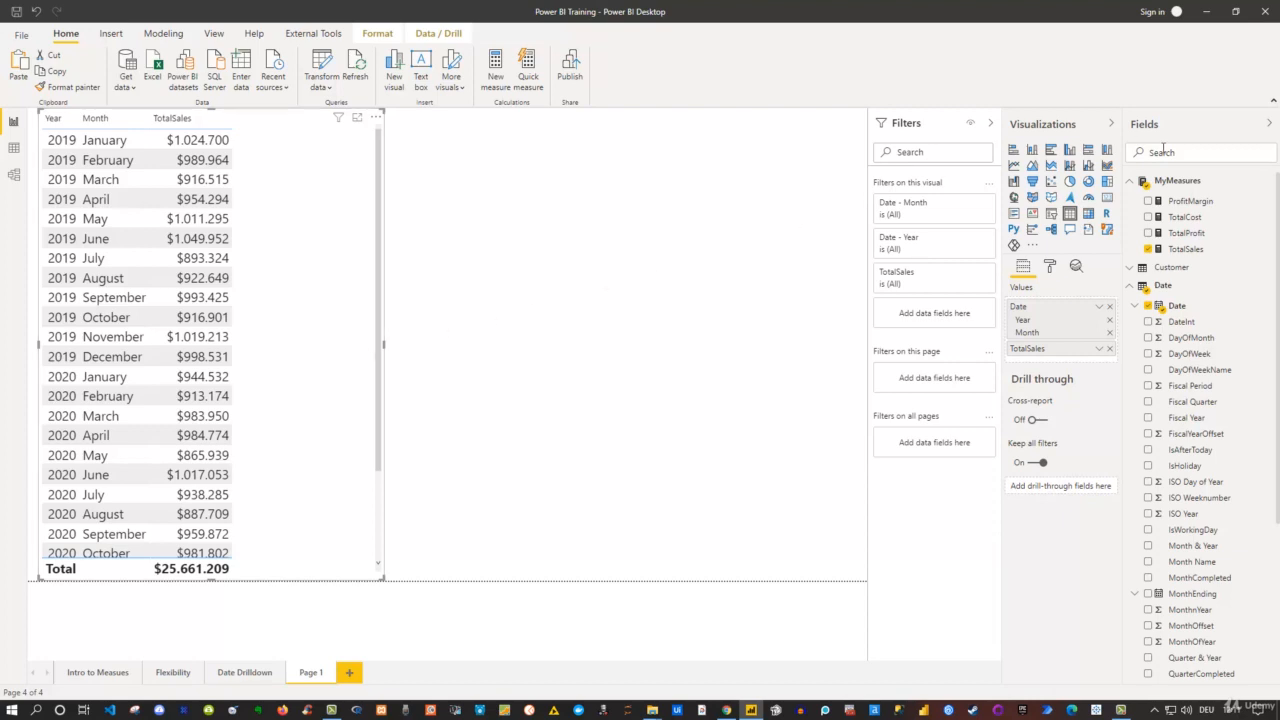
Create a measure in MyMeasures named TotalSalesLY and begin its formula with CALCULATE([TotalSales].
right_click(1187, 191)
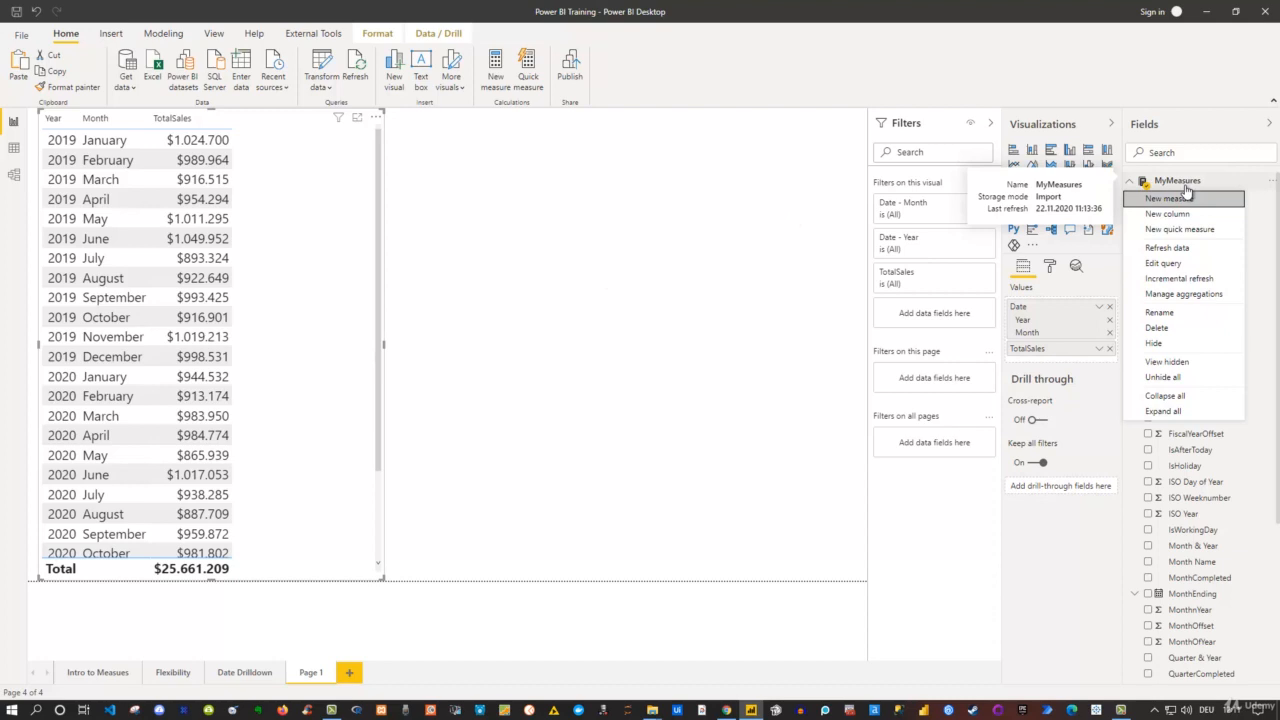
left_click(1173, 203)
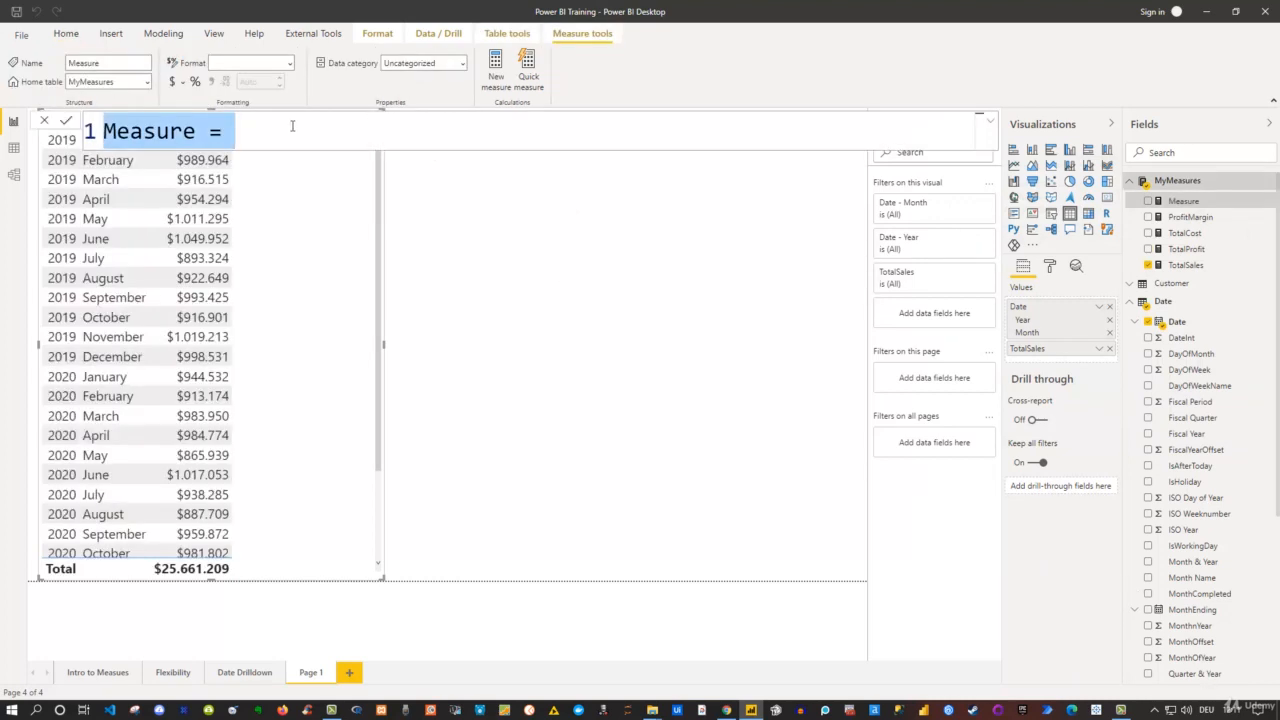
key("BackSpace")
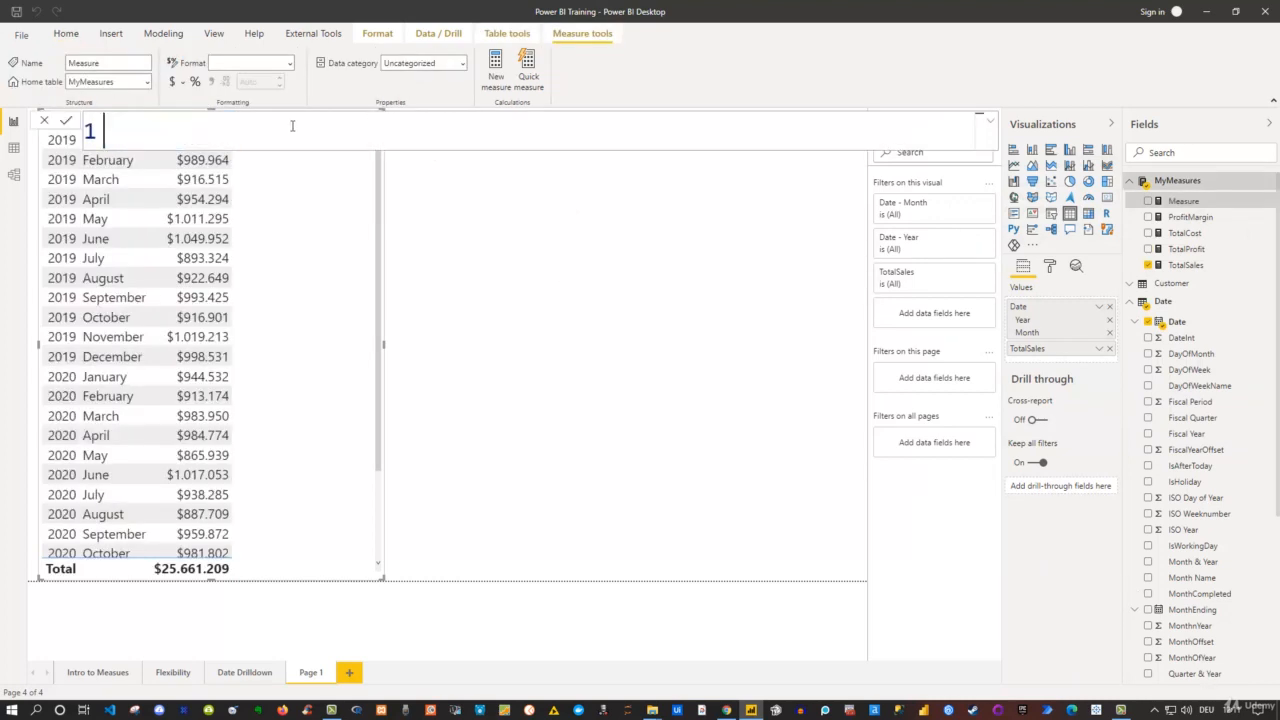
type("TotalSalesL")
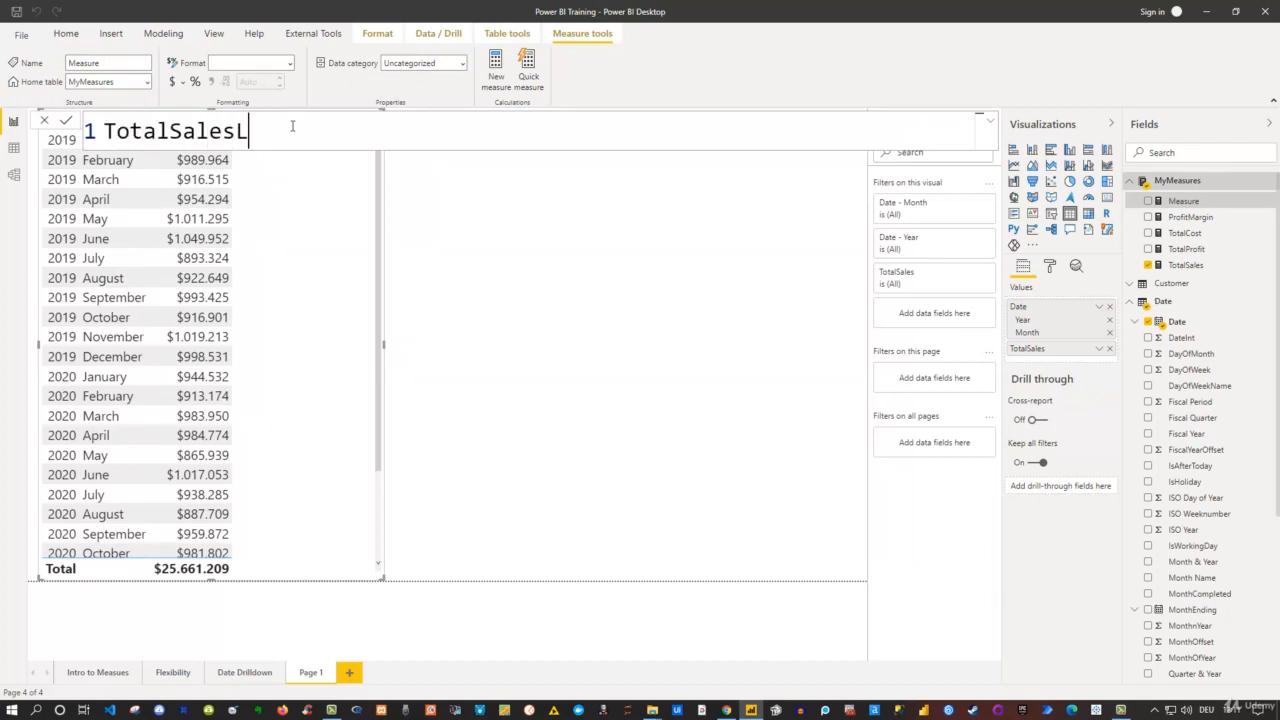
type("Y = Ca")
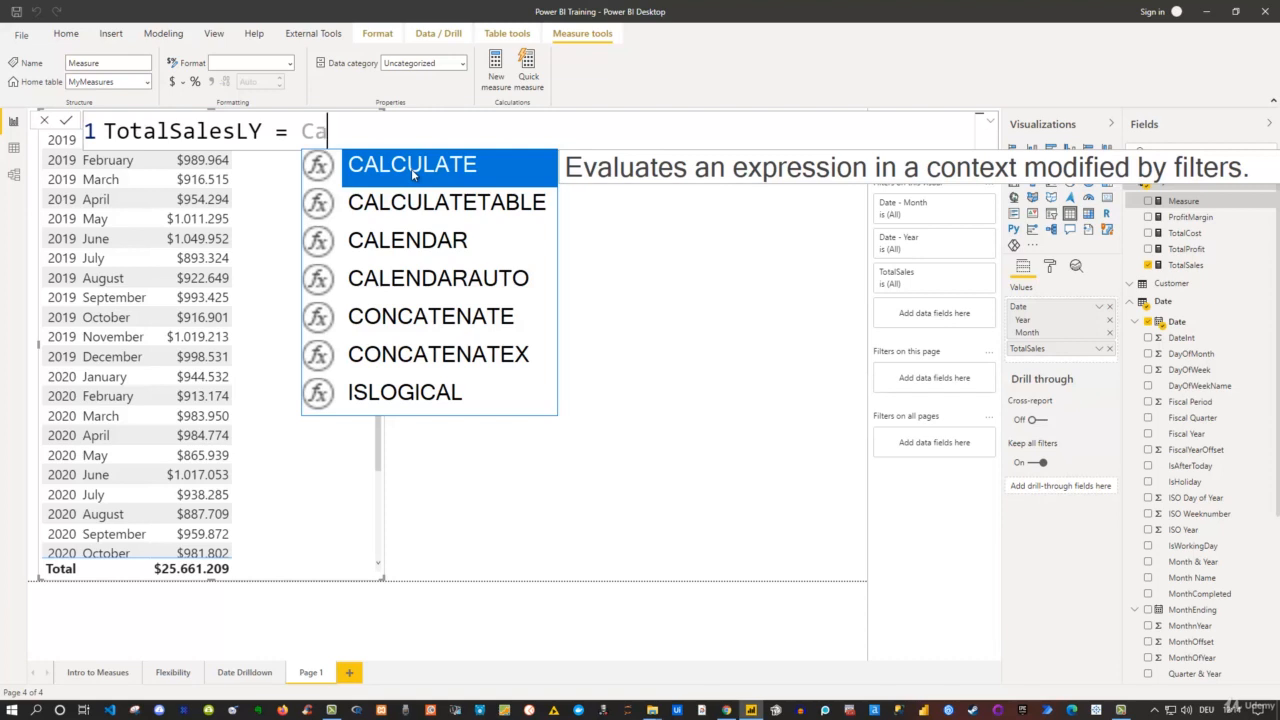
left_click(413, 174)
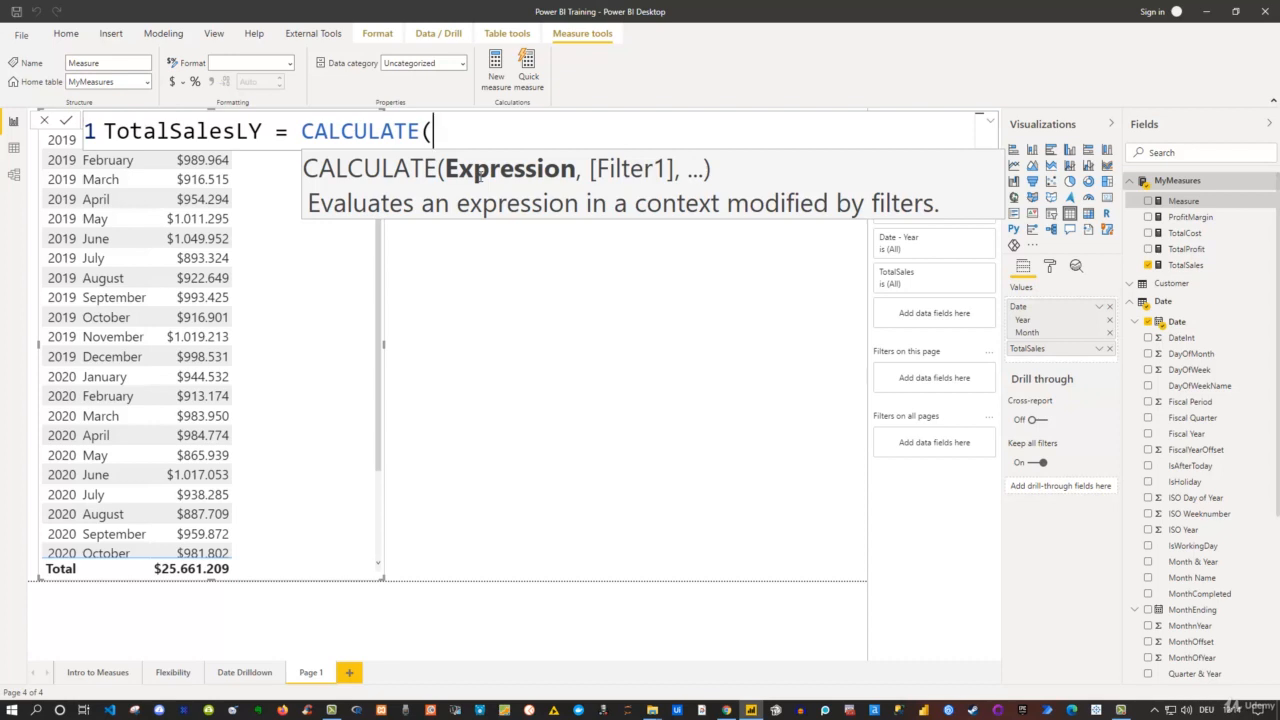
type("TotalS")
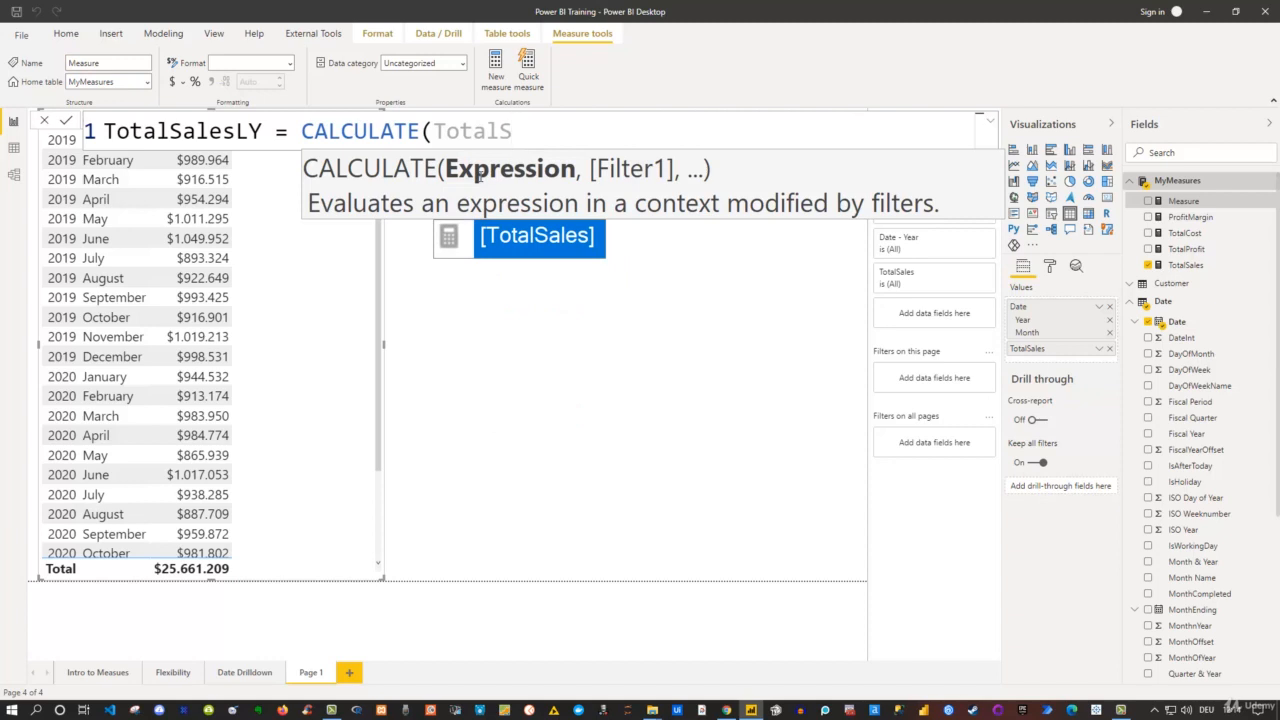
key("Tab")
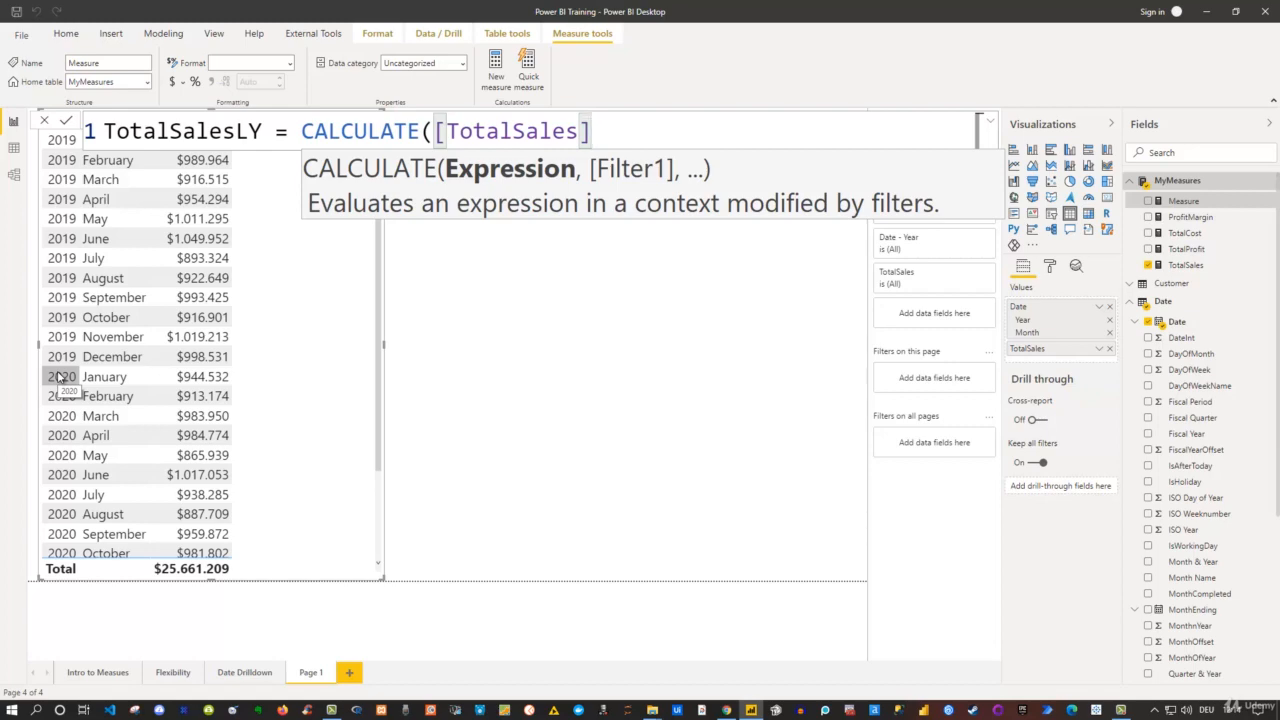
Complete the TotalSalesLY formula with the filter SAMEPERIODLASTYEAR('Date'[Date]), close both parentheses and commit the measure.
type(",Sam")
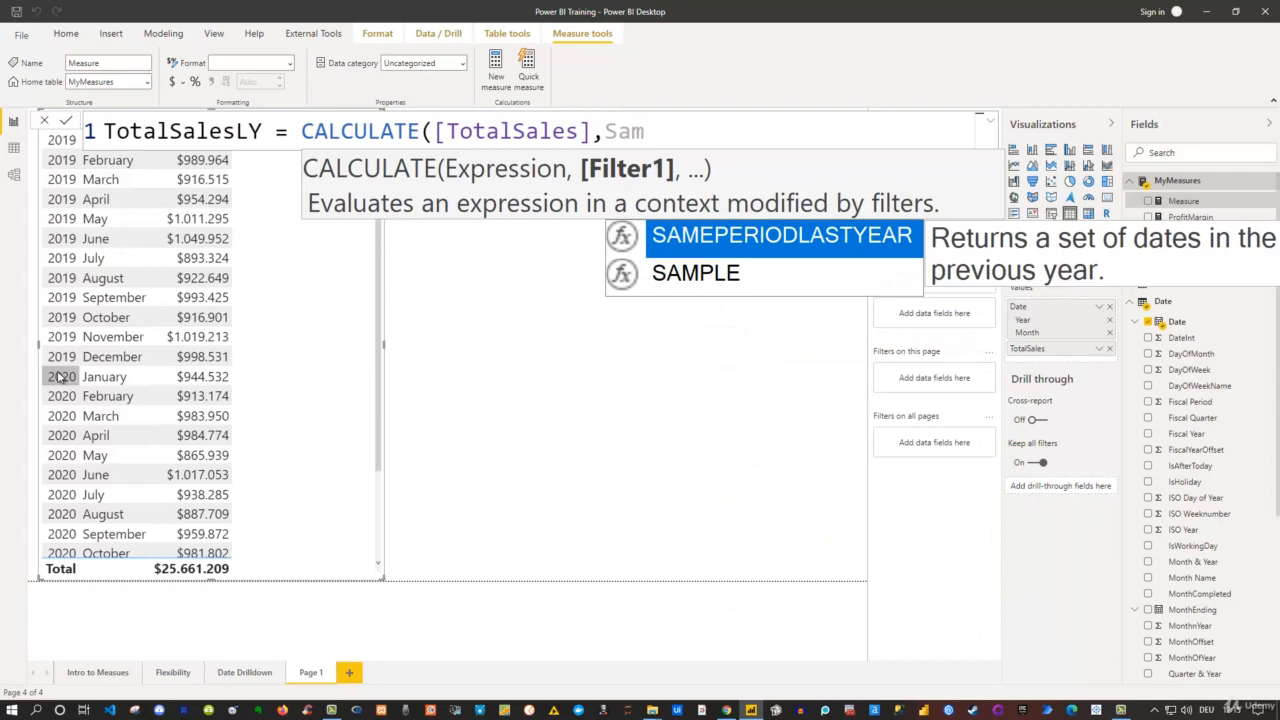
key("Tab")
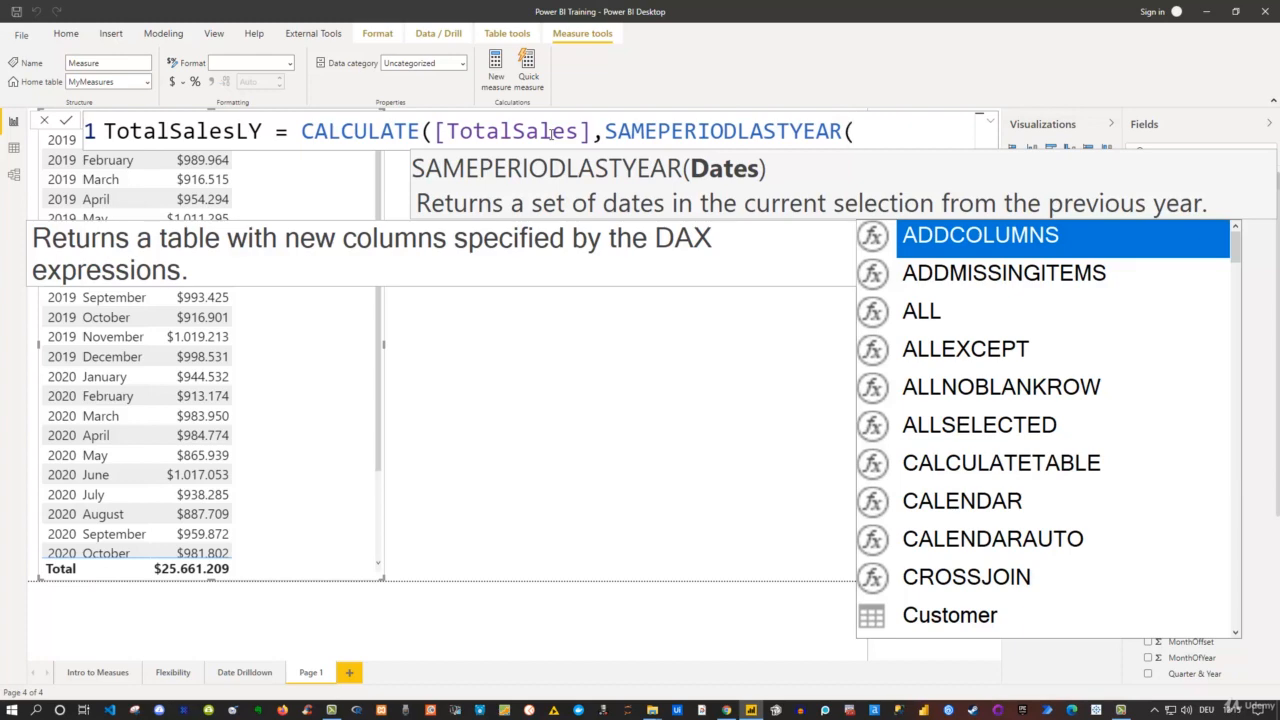
type("date")
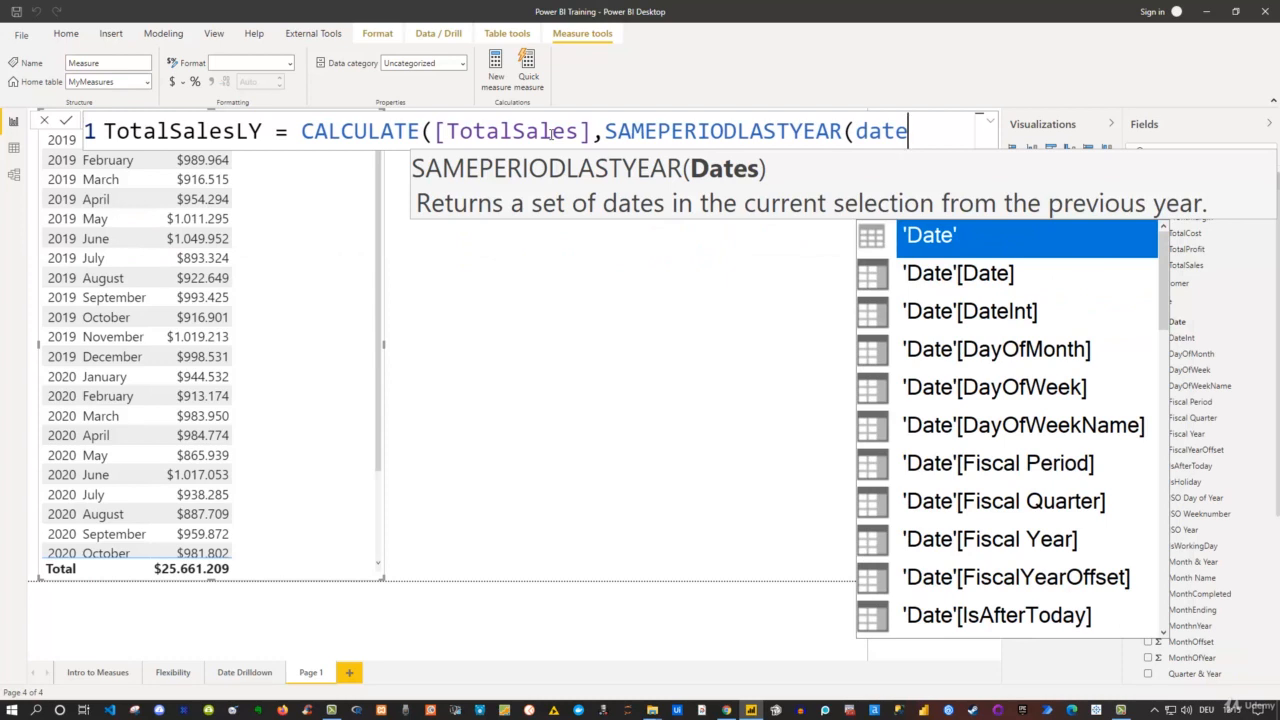
key("Down")
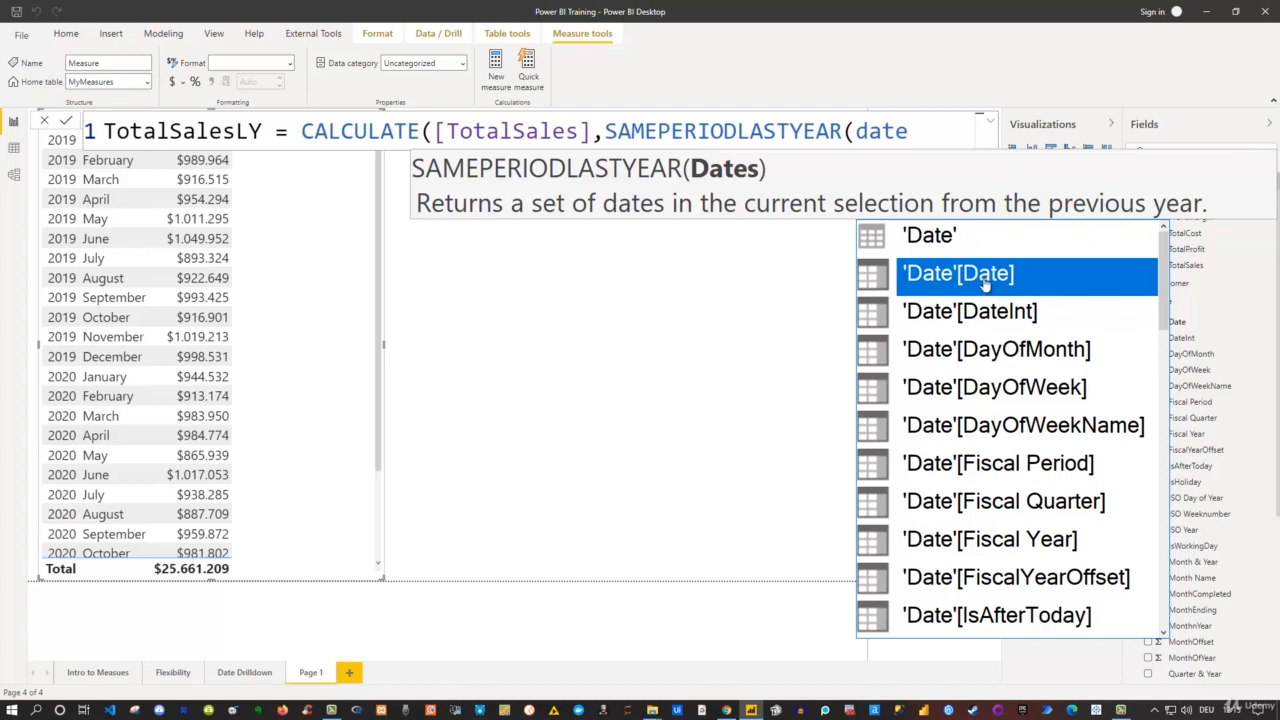
left_click(984, 281)
type(")")
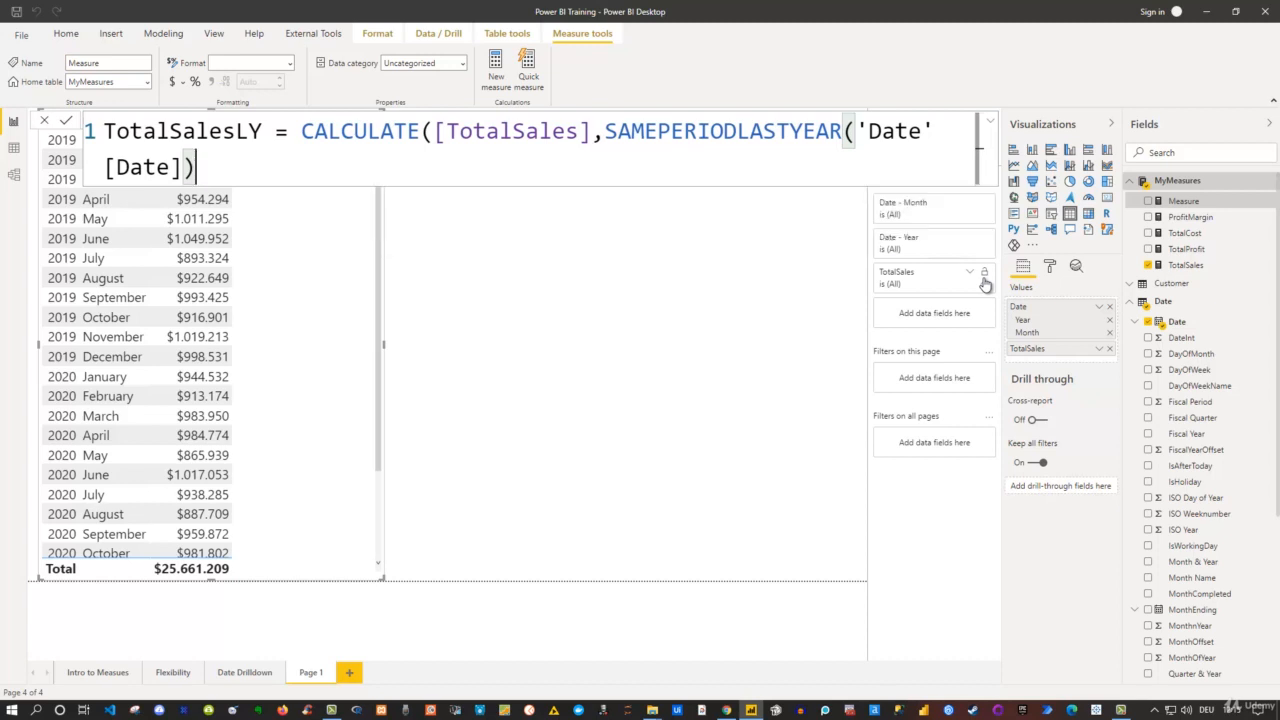
type(")")
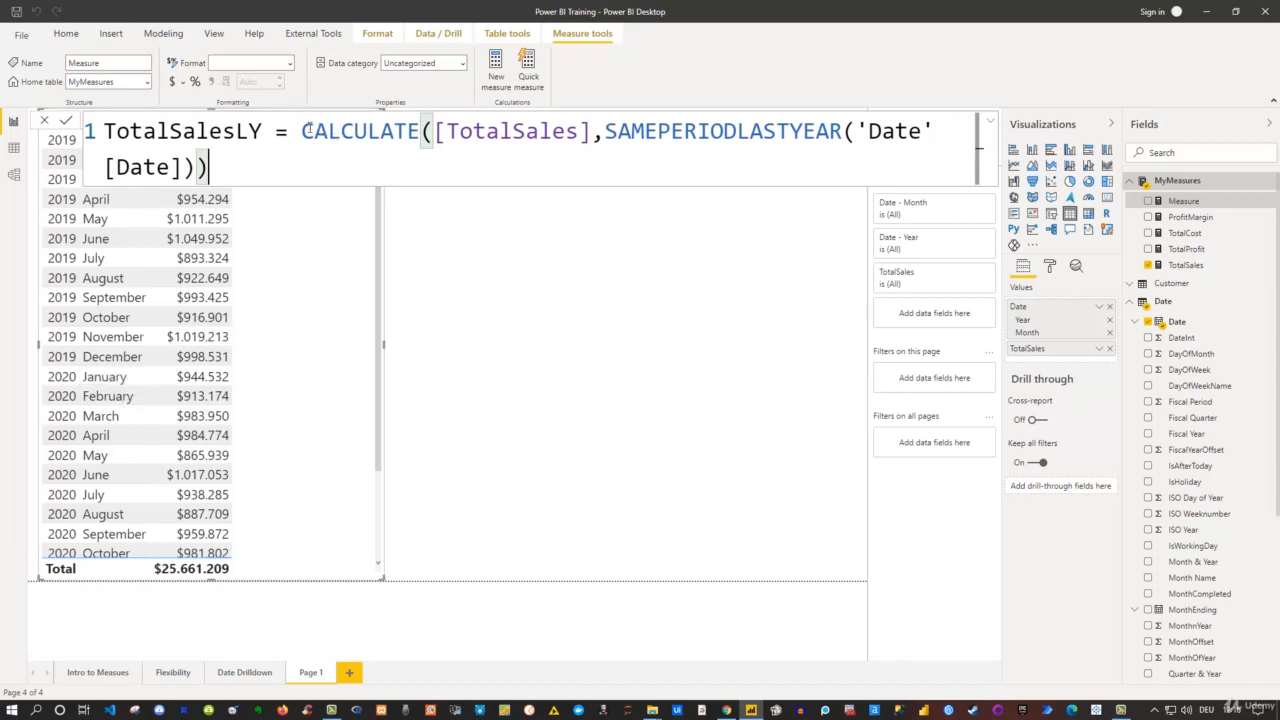
left_click_drag(604, 131, 843, 120)
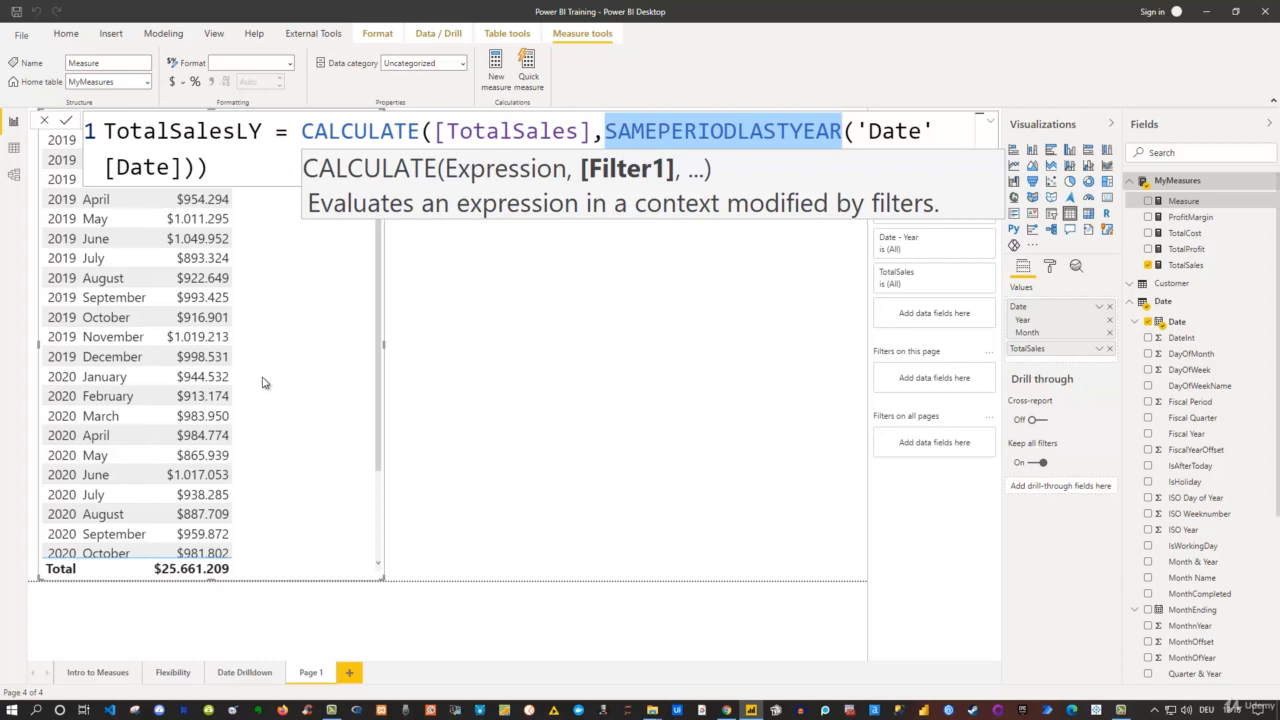
left_click(225, 179)
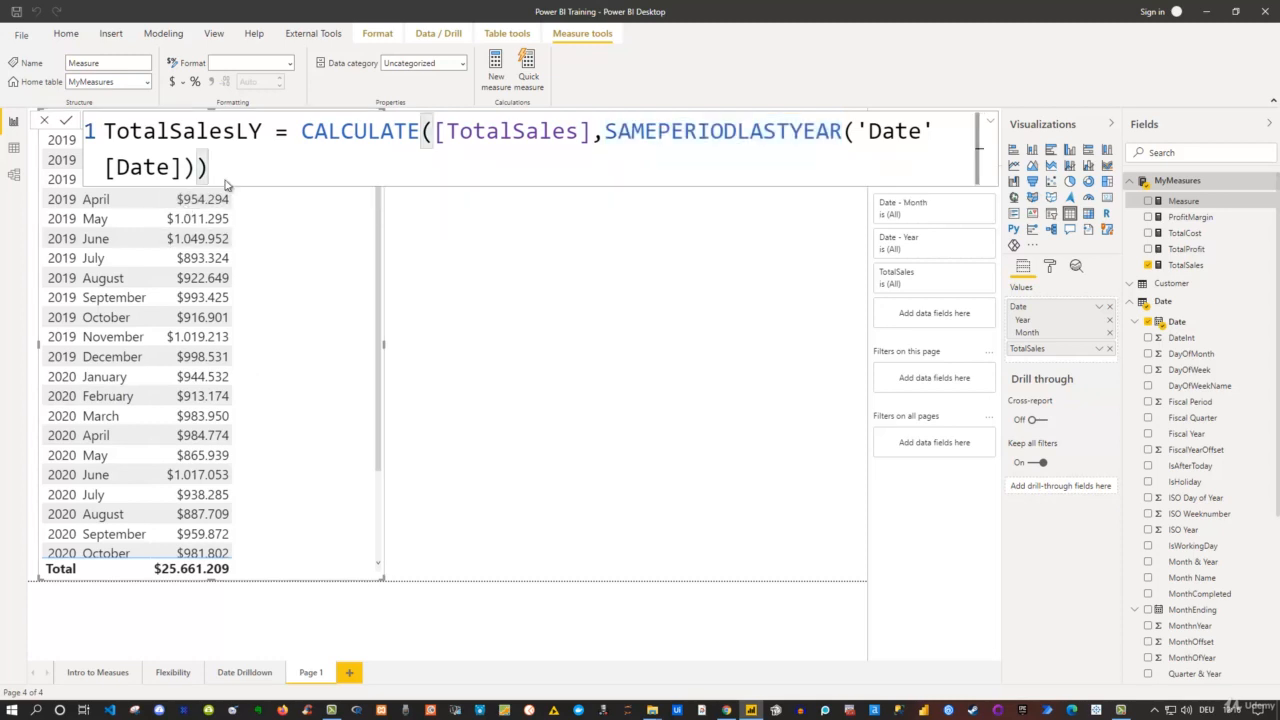
key("Return")
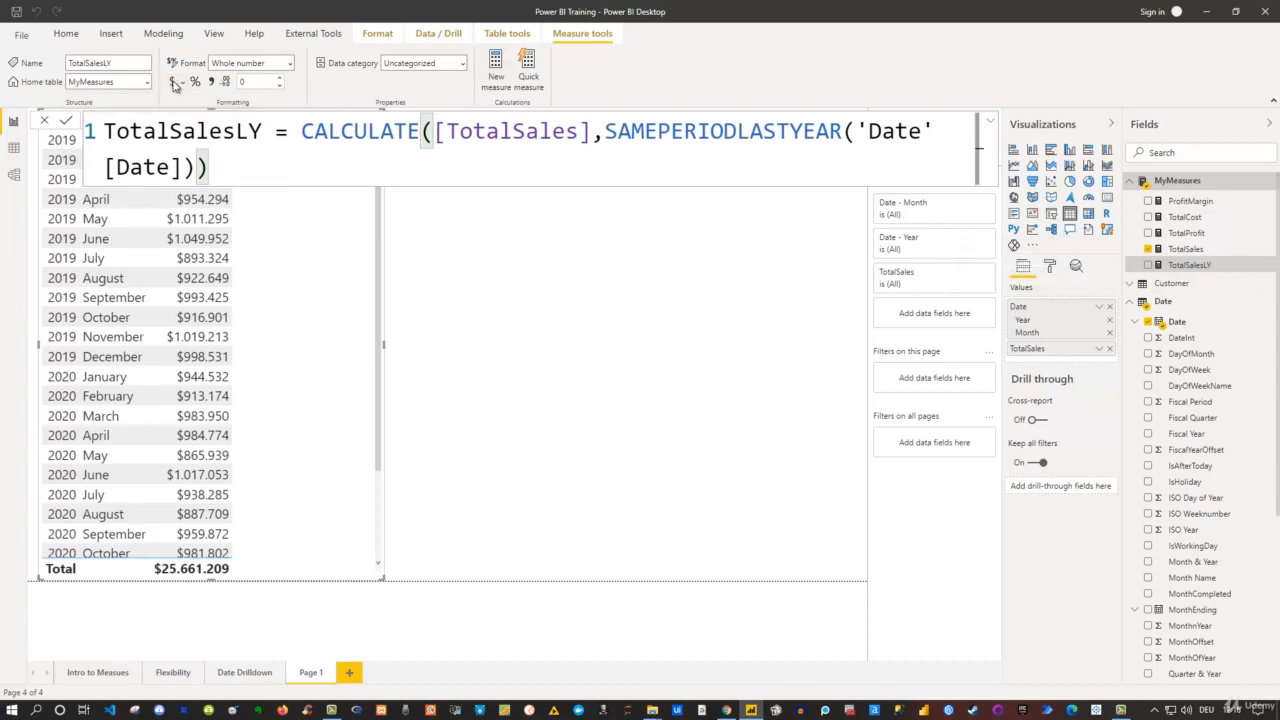
Format the TotalSalesLY measure as dollar currency and add it to the monthly sales table.
left_click(175, 82)
left_click(502, 334)
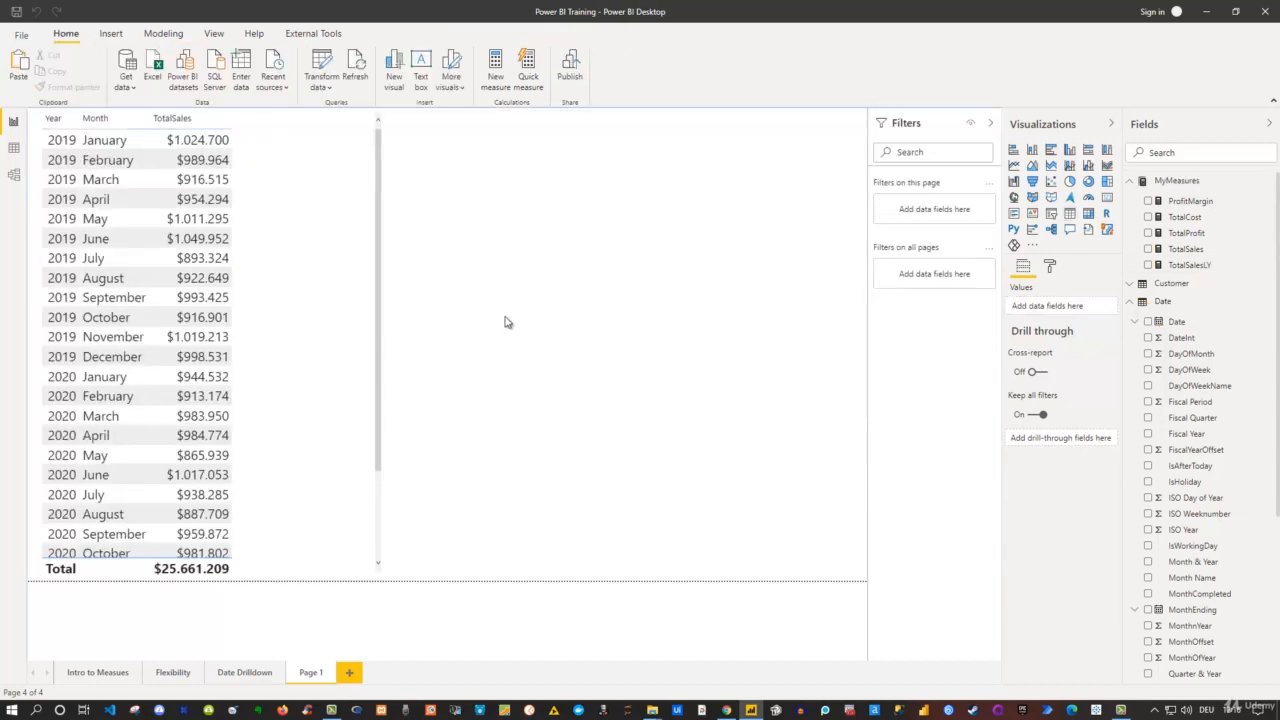
left_click(360, 233)
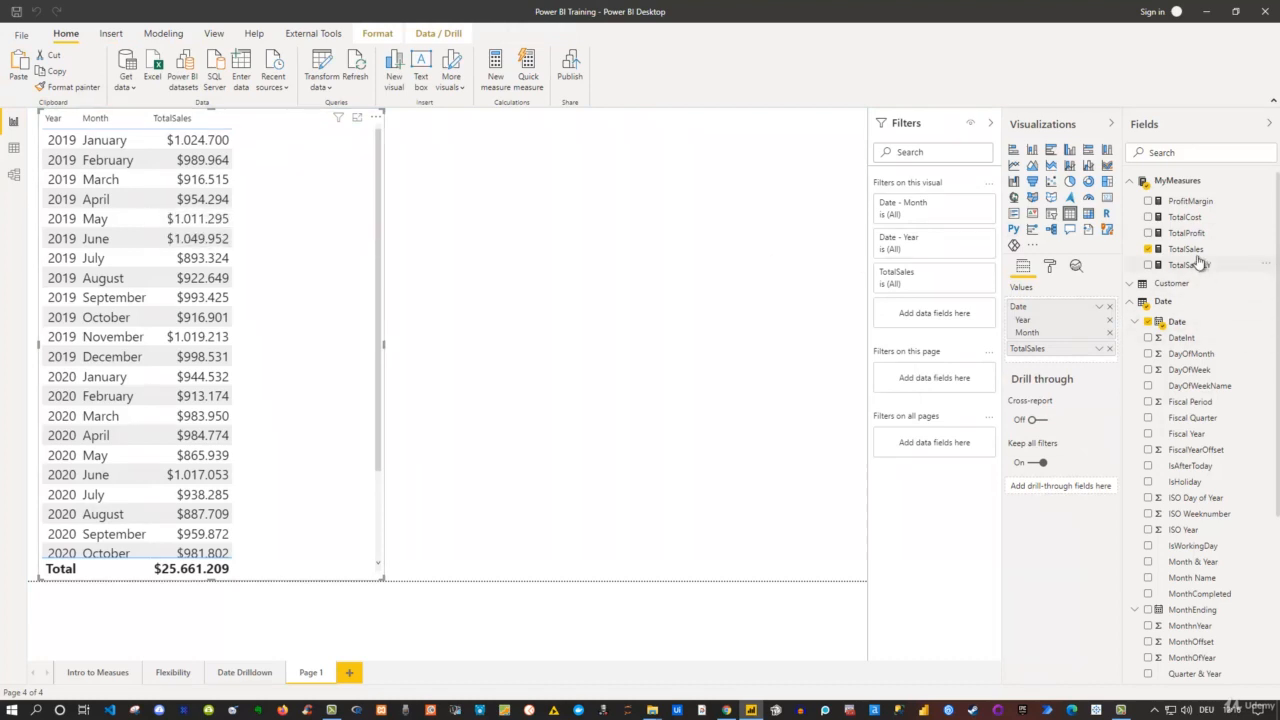
mouse_move(1196, 266)
left_mouse_down()
mouse_move(1063, 357)
mouse_move(1191, 277)
left_mouse_up()
left_click(1148, 266)
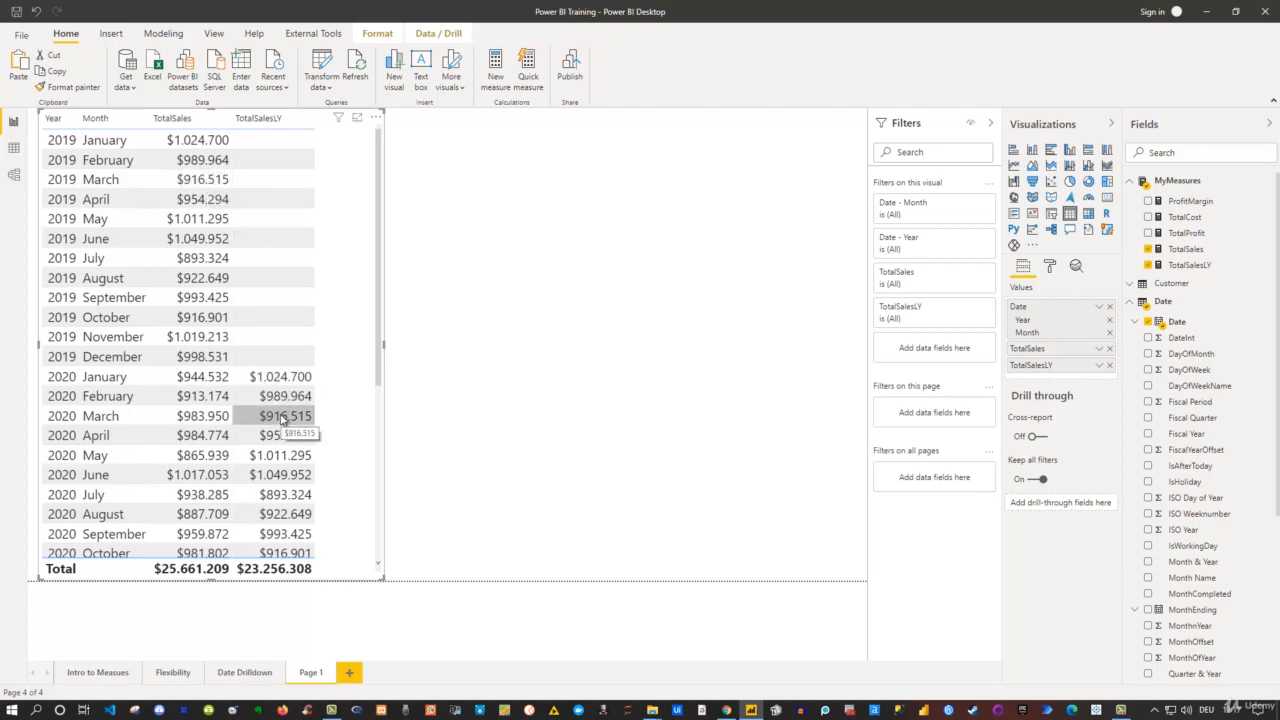
Check the TotalSalesLY values across the table's months and widen the table visual into the empty canvas.
scroll(283, 420, "down", 5)
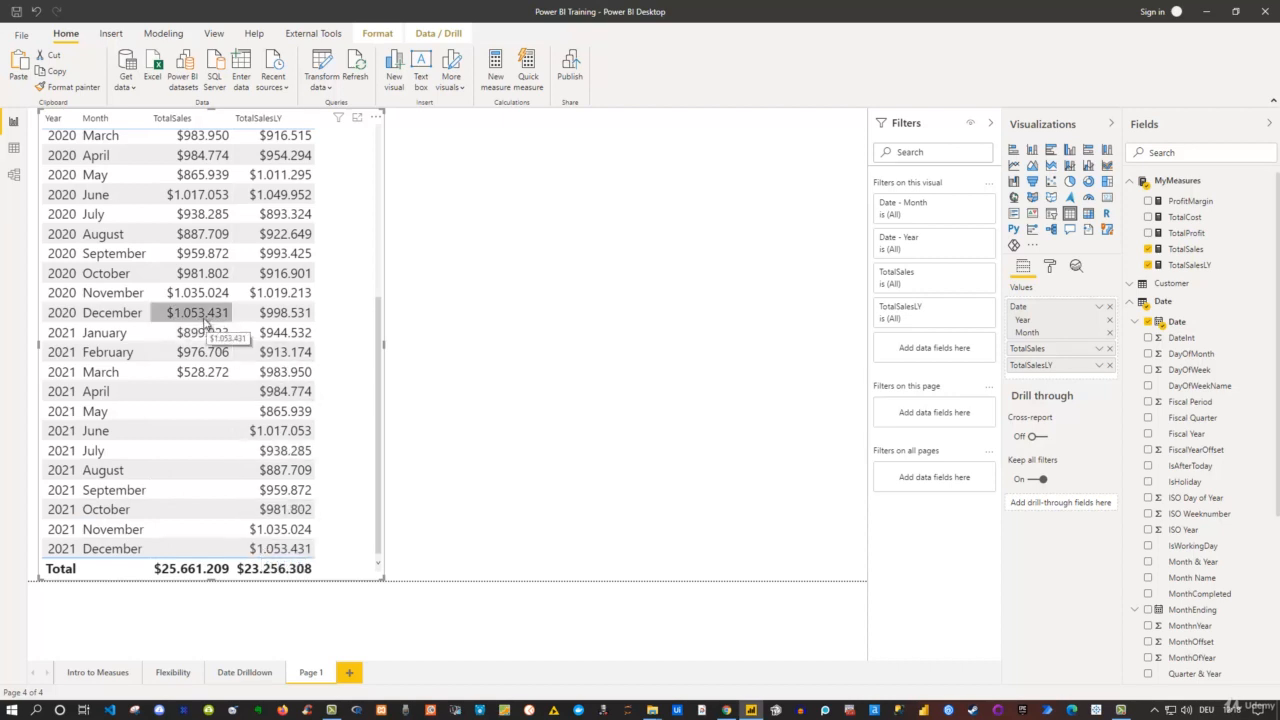
scroll(208, 333, "up", 5)
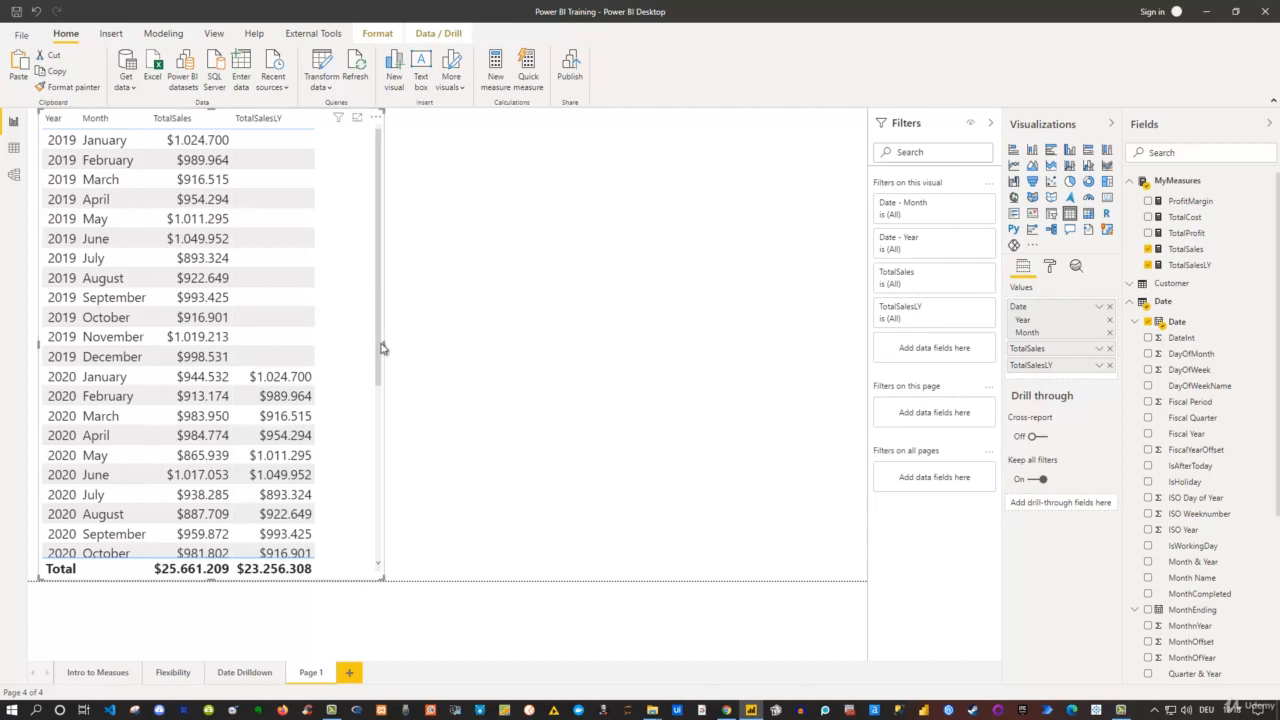
left_click_drag(383, 348, 445, 362)
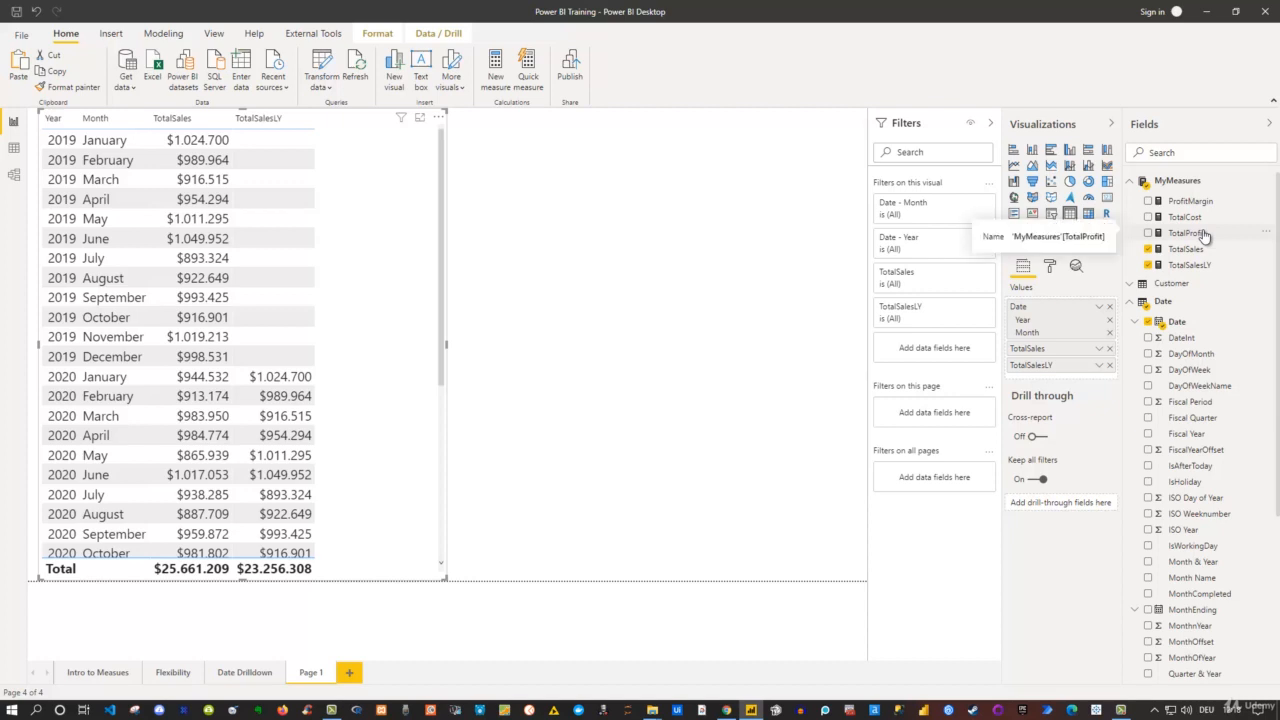
Create a measure in MyMeasures named DifferenceLY with the formula [TotalSales]-[TotalSalesLY] and commit it.
right_click(1187, 181)
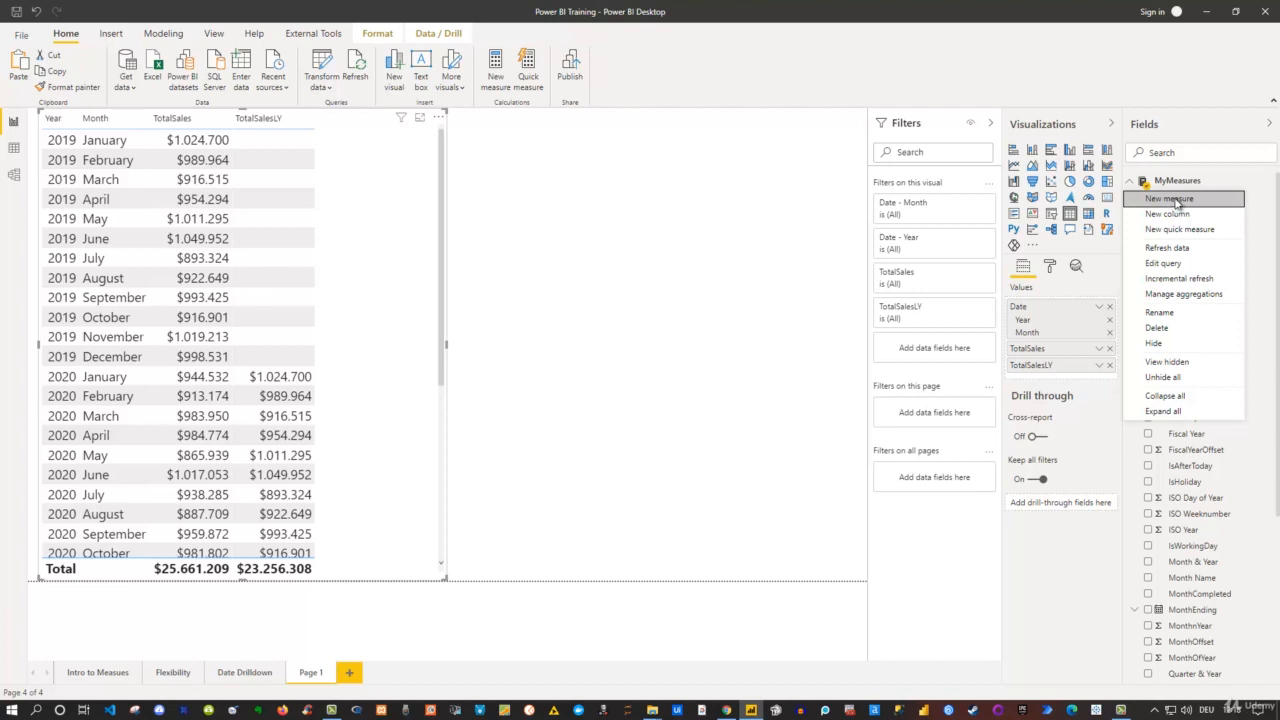
left_click(1176, 200)
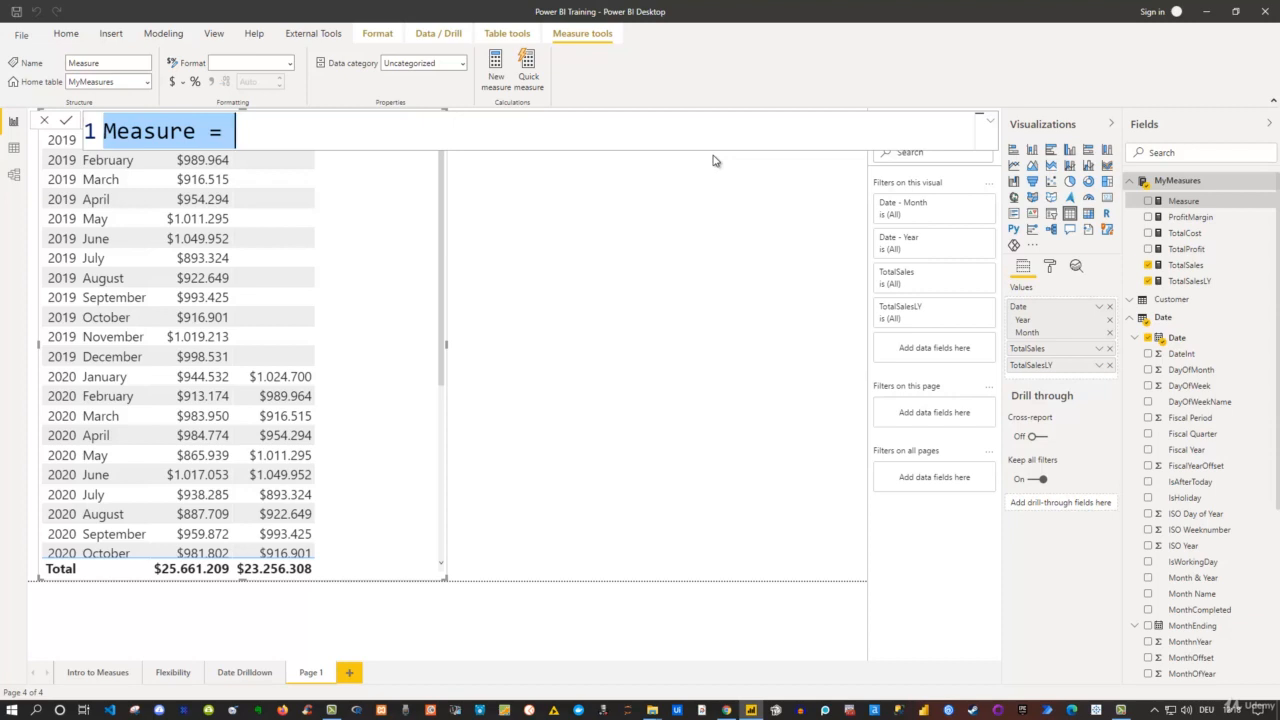
type("Differen")
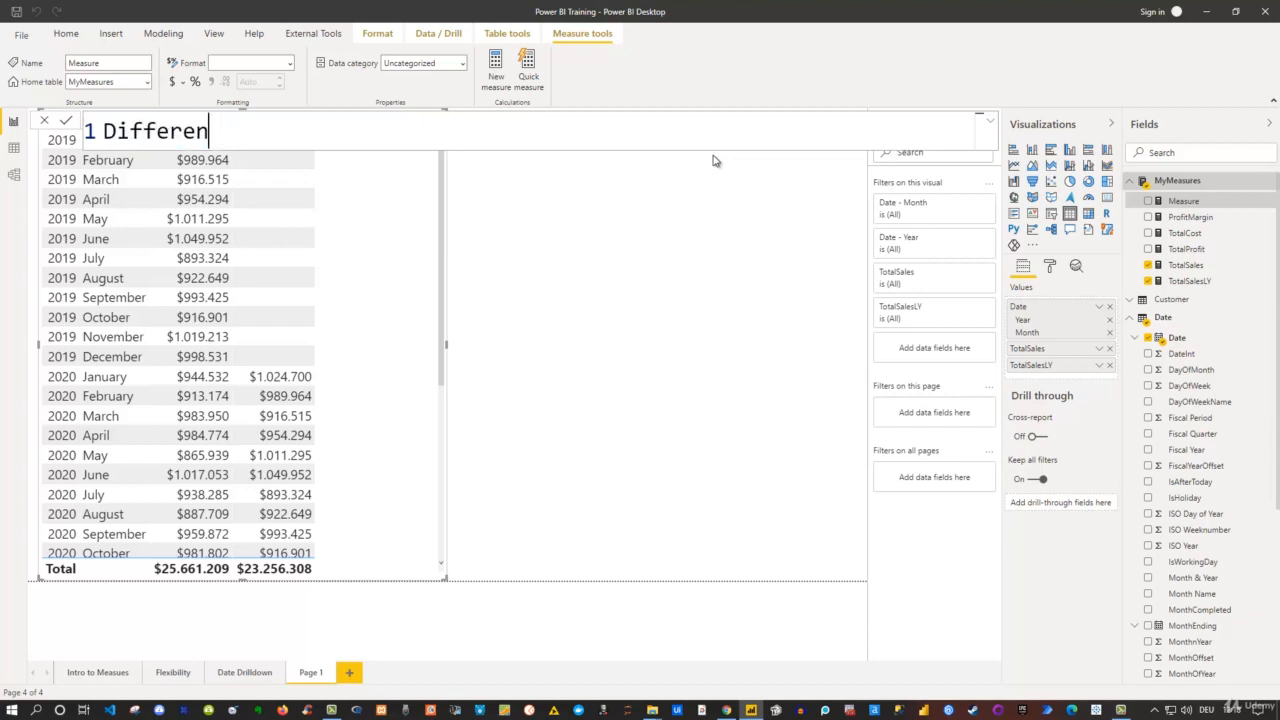
type("ceLY")
type(" = [")
type("Tot")
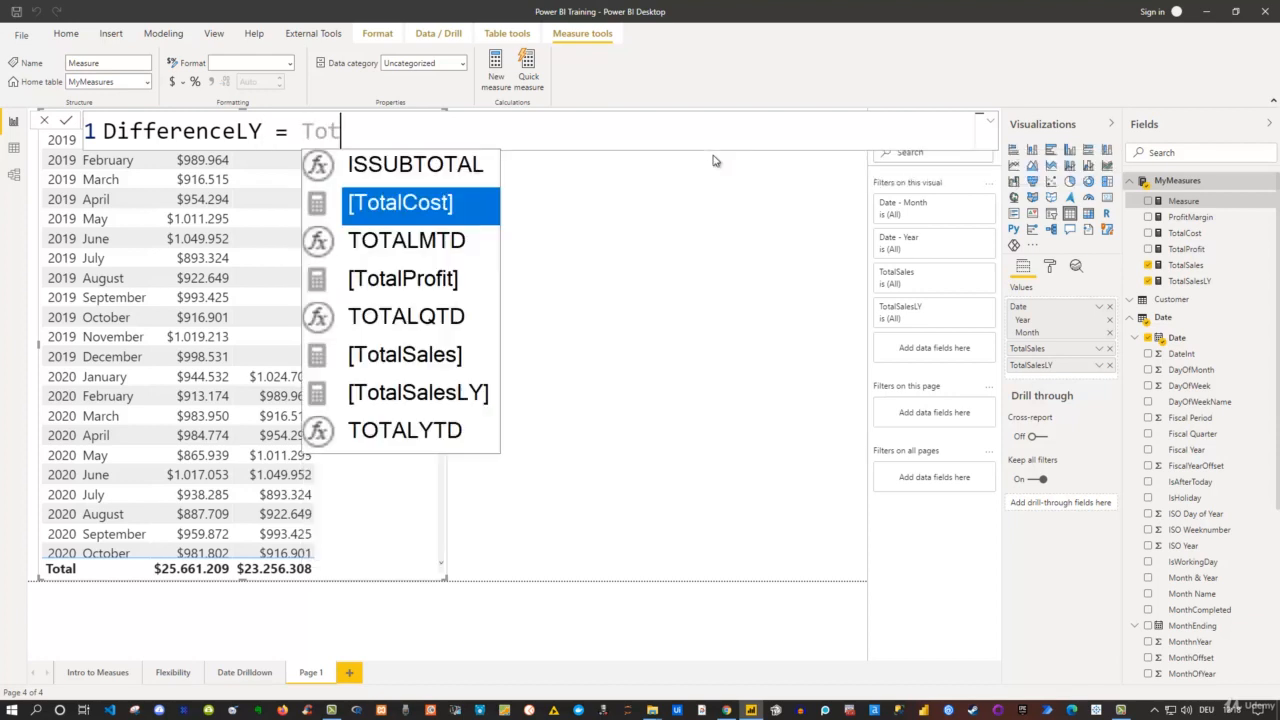
type("alSales")
key("Tab")
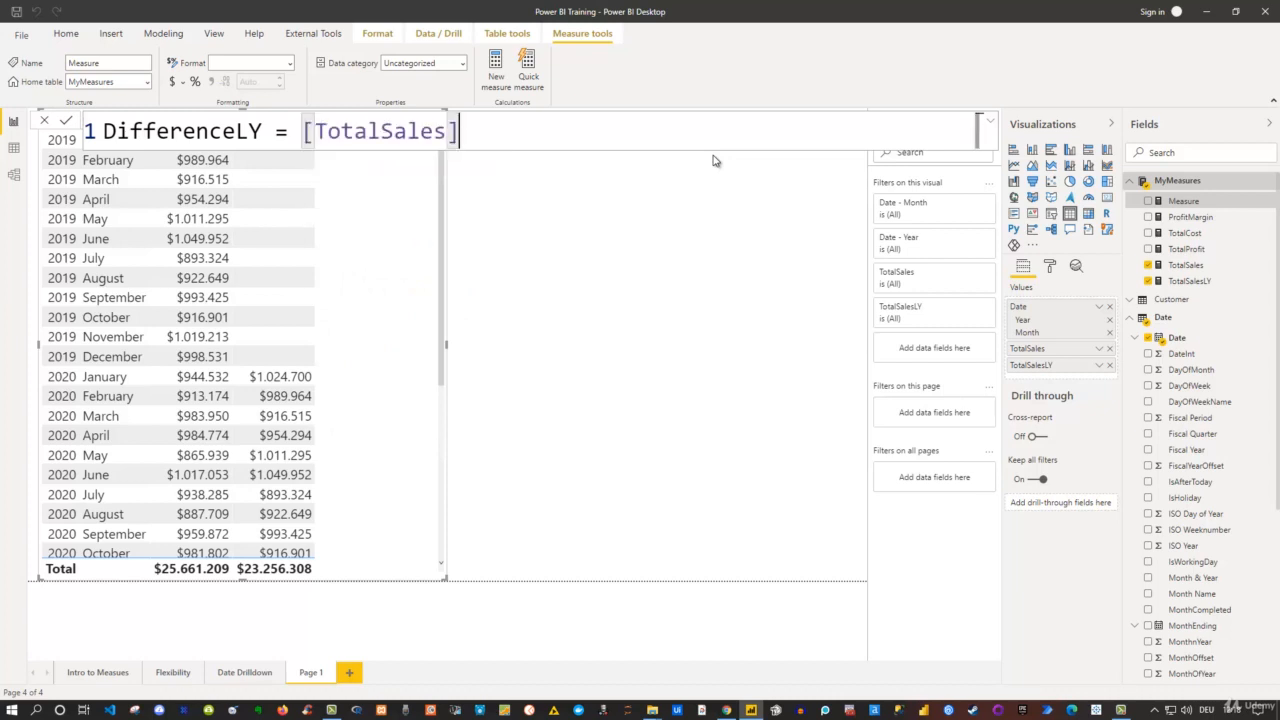
type("]-Totals")
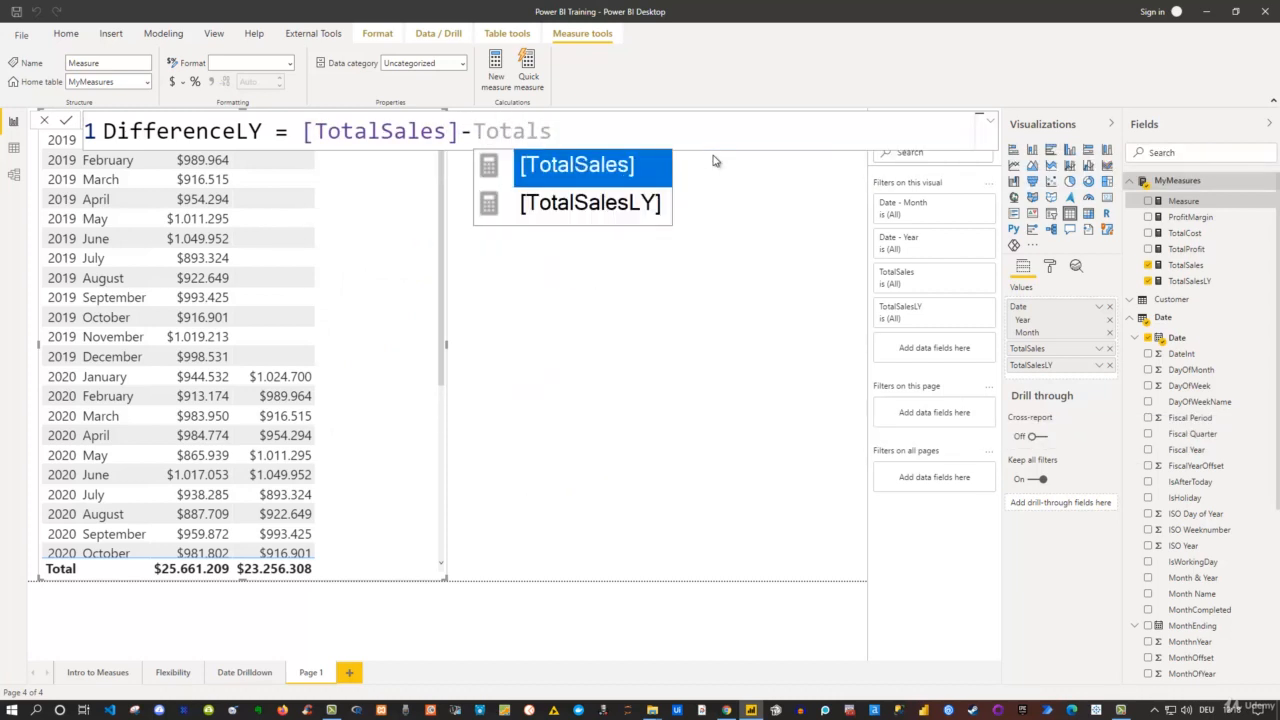
key("Down")
key("Tab")
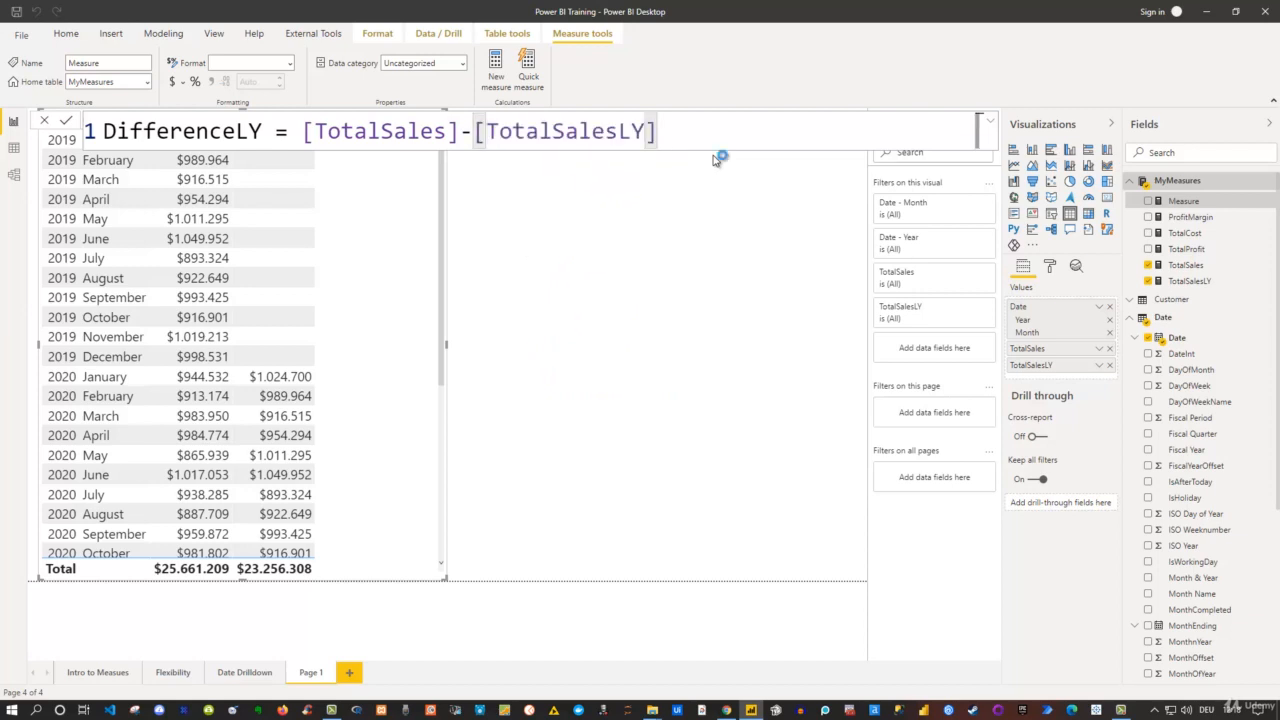
key("Return")
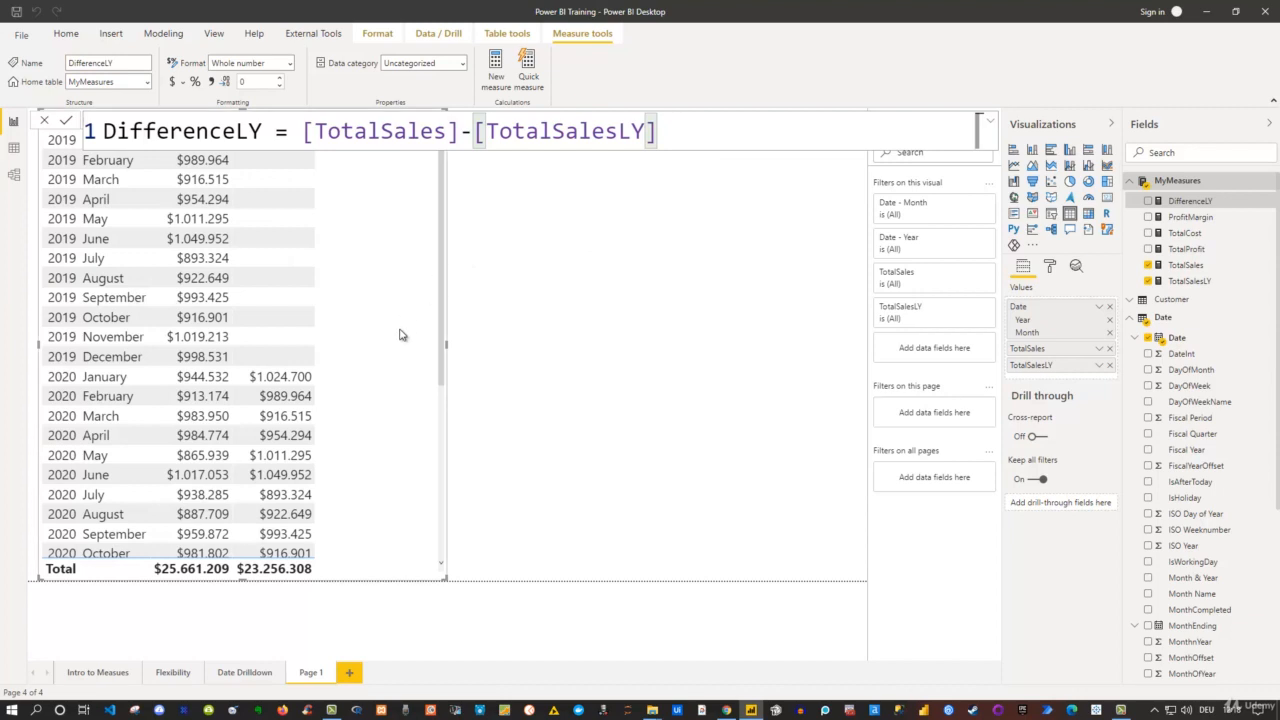
Add the DifferenceLY measure to the monthly sales table, widening the visual, and format the measure as dollar currency.
left_click(1148, 202)
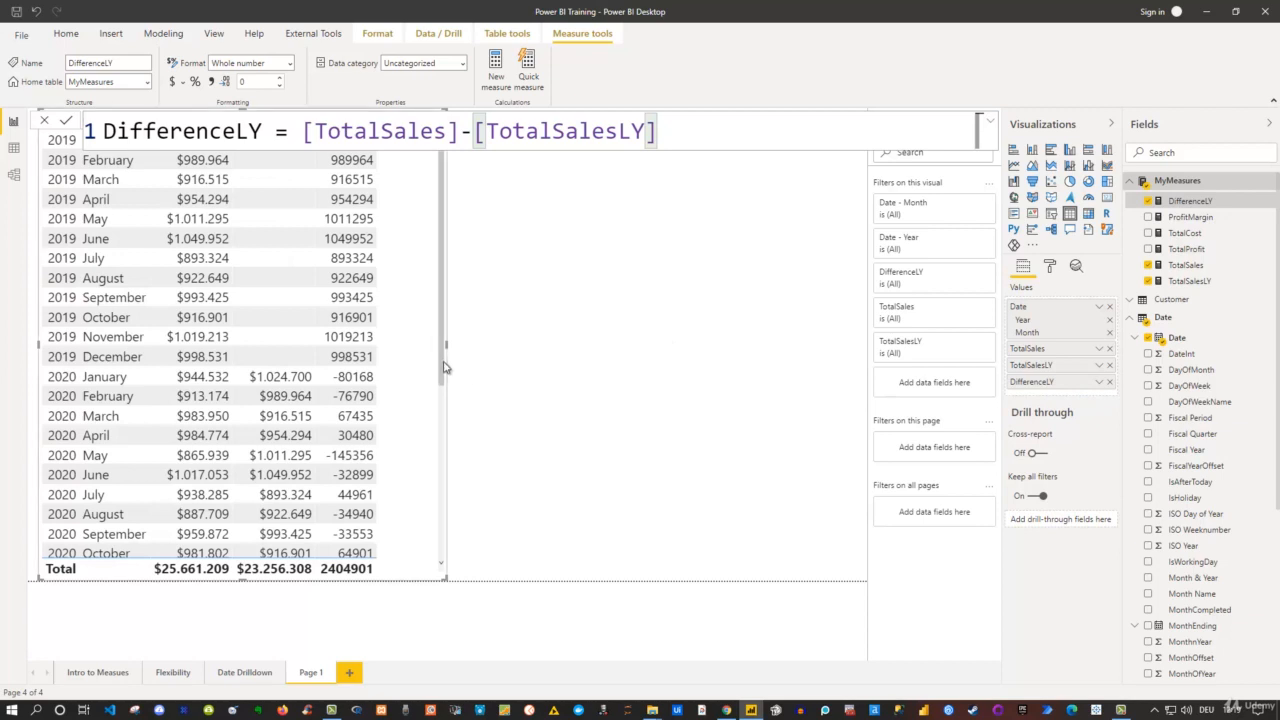
left_click_drag(446, 350, 516, 349)
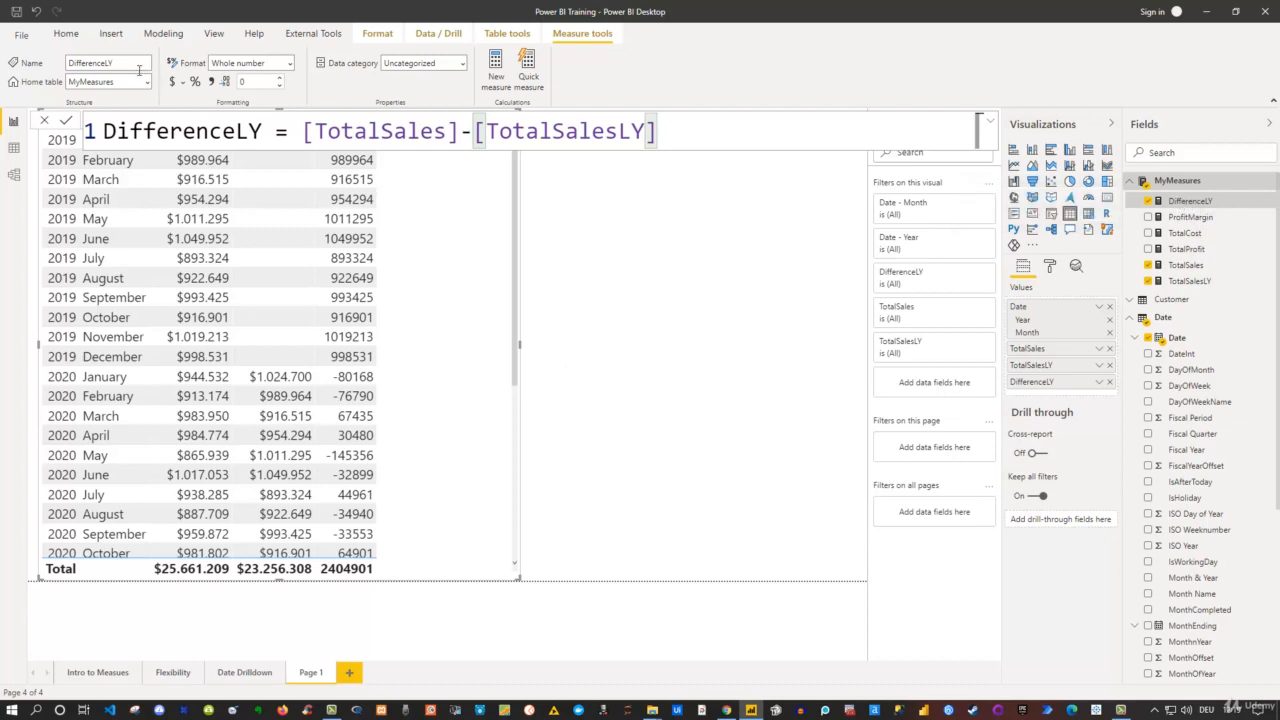
left_click(173, 83)
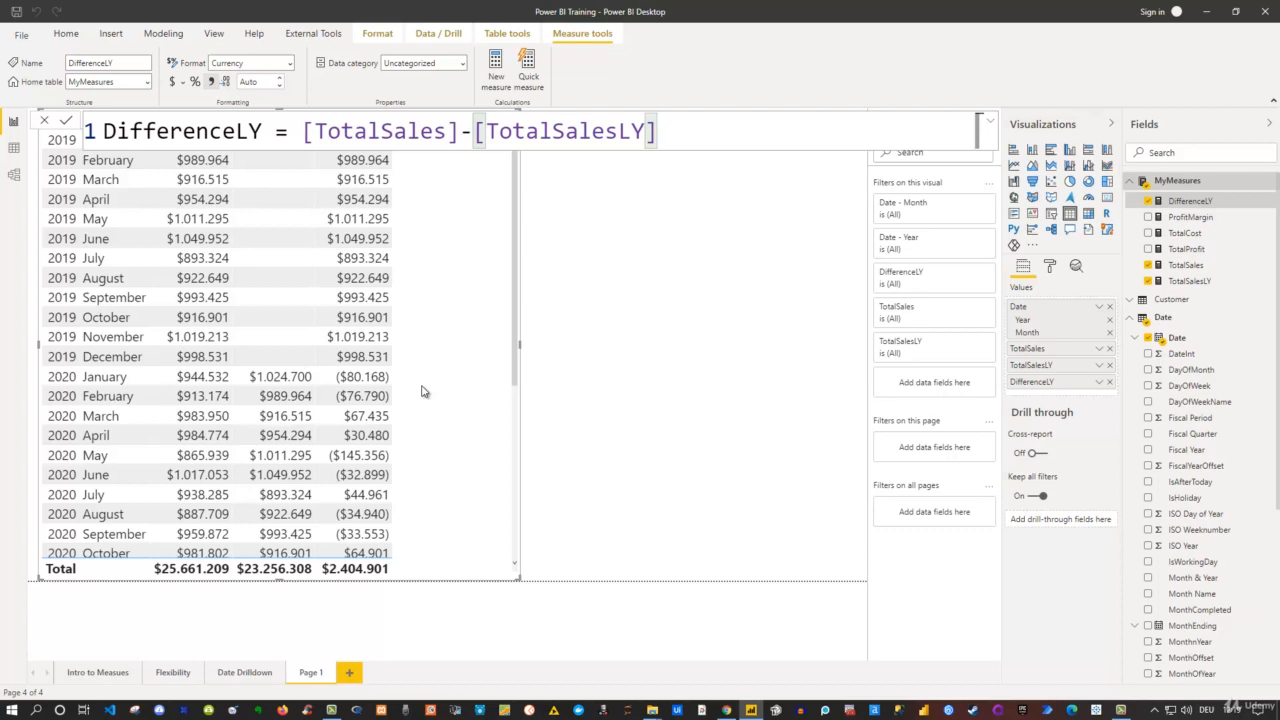
Review the TotalSalesLY formula, focusing on the SAMEPERIODLASTYEAR function used as the CALCULATE filter.
left_click(1186, 281)
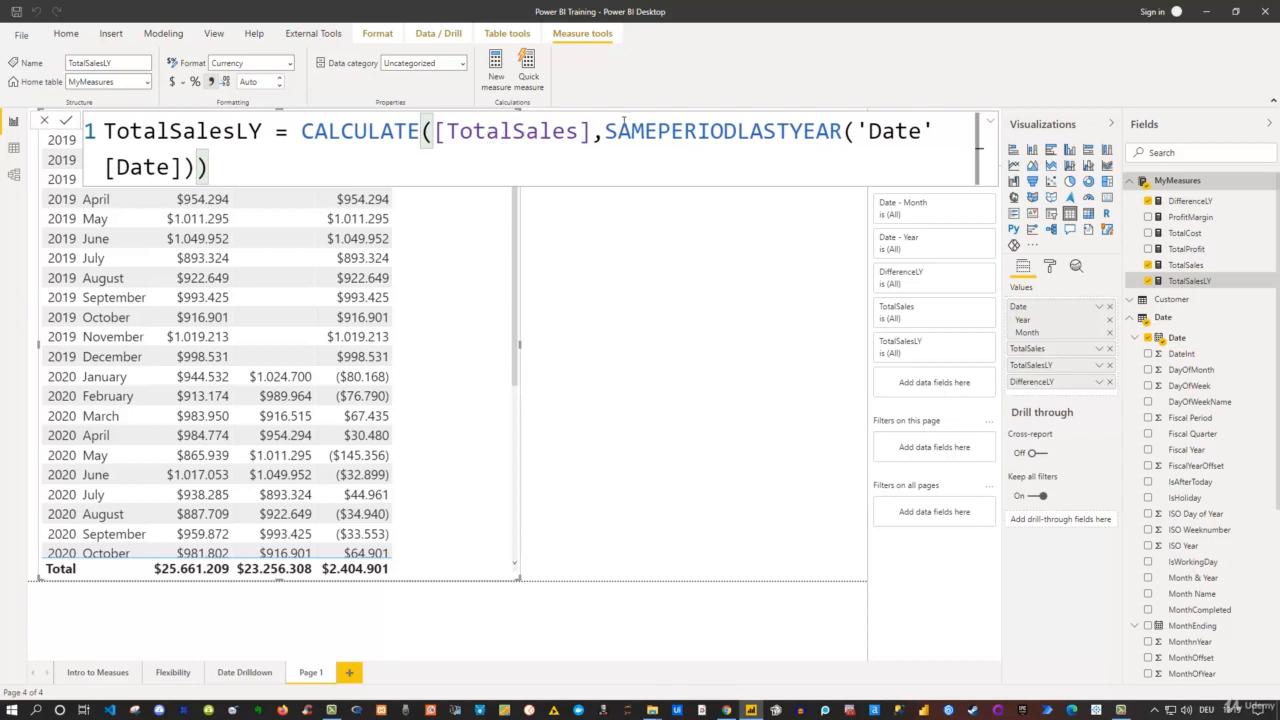
left_click_drag(605, 131, 843, 131)
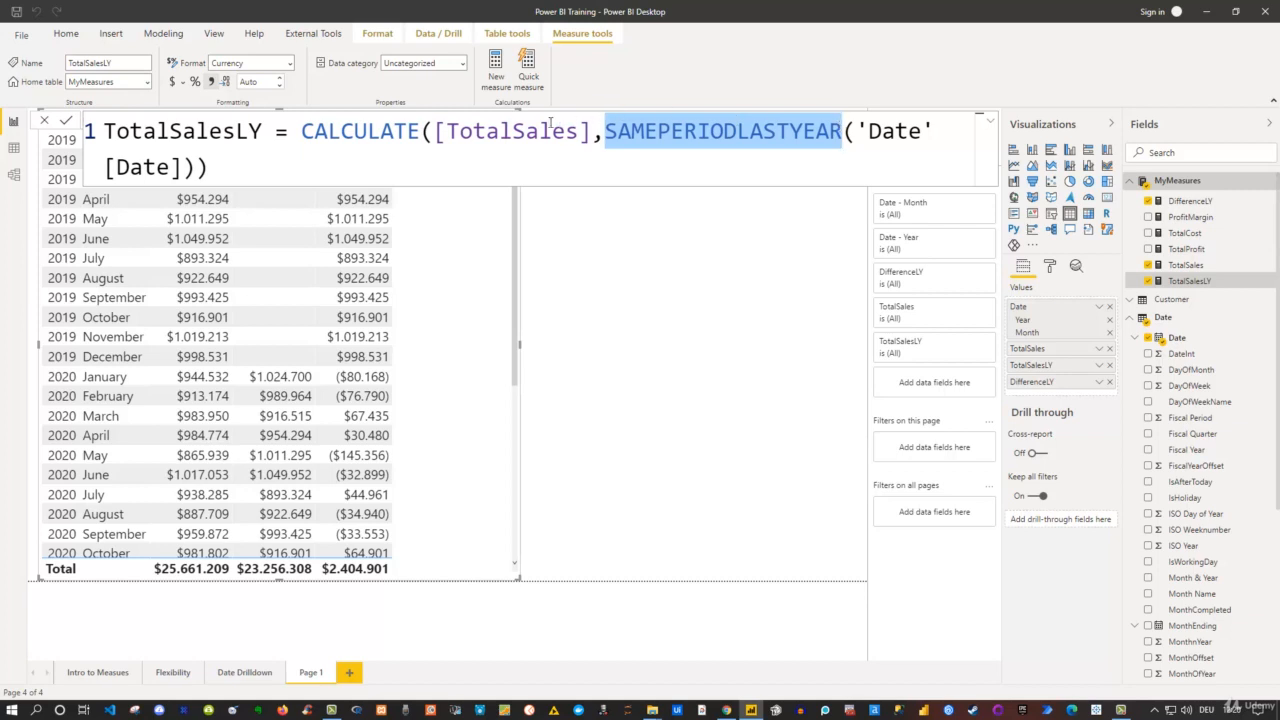
left_click(670, 131)
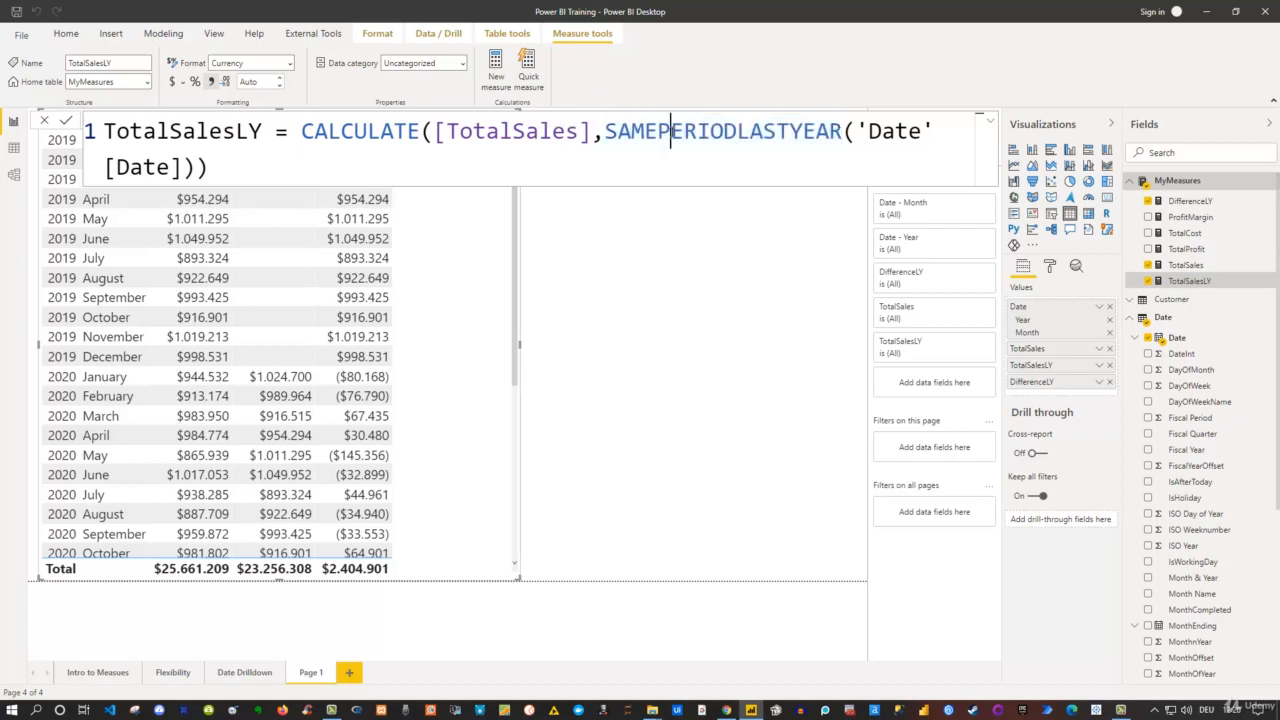